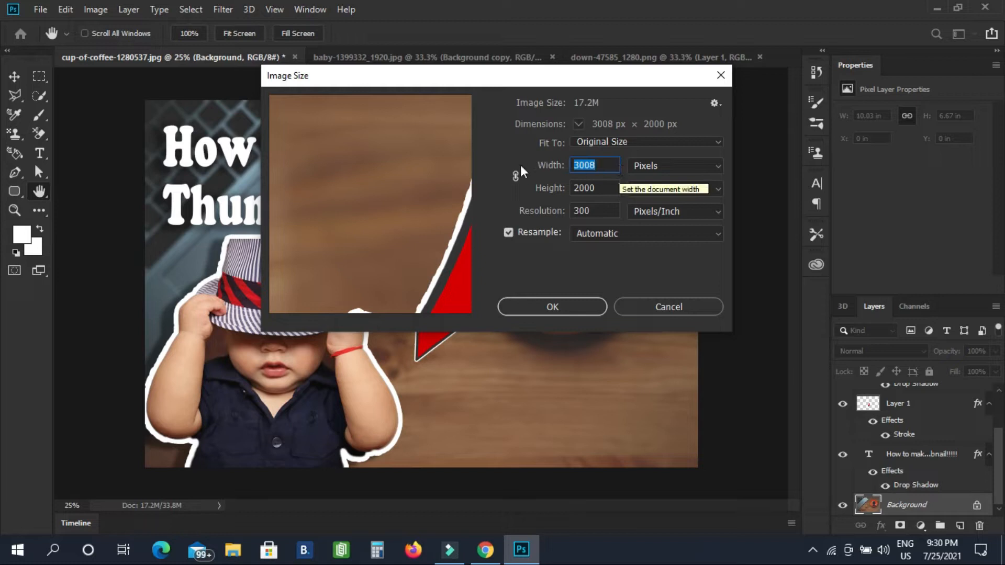
Set the image size to 1280 pixels wide by 720 pixels high
{"action": "type", "text": "1280"}
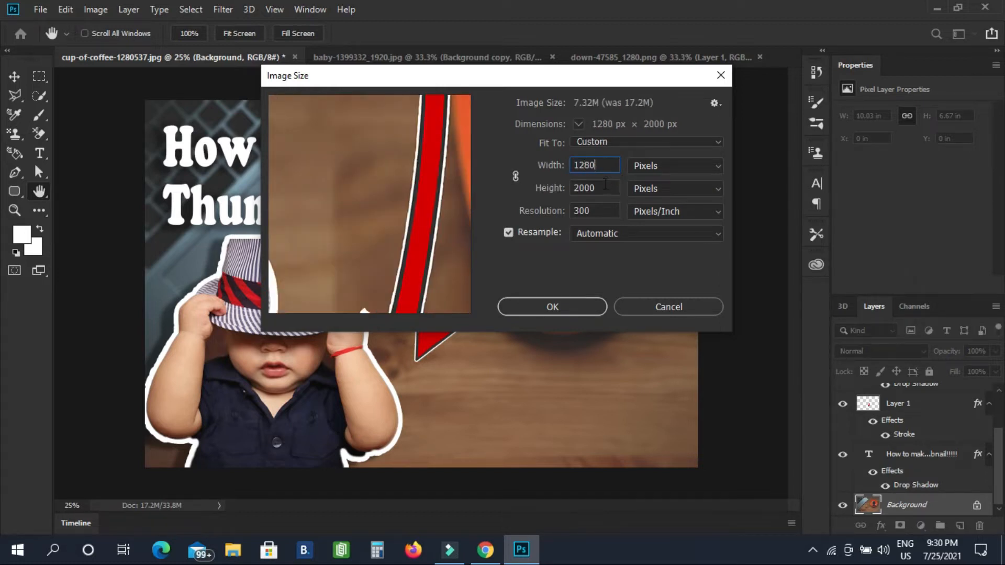
{"action": "left_click", "coordinate": [568, 189]}
{"action": "type", "text": "720"}
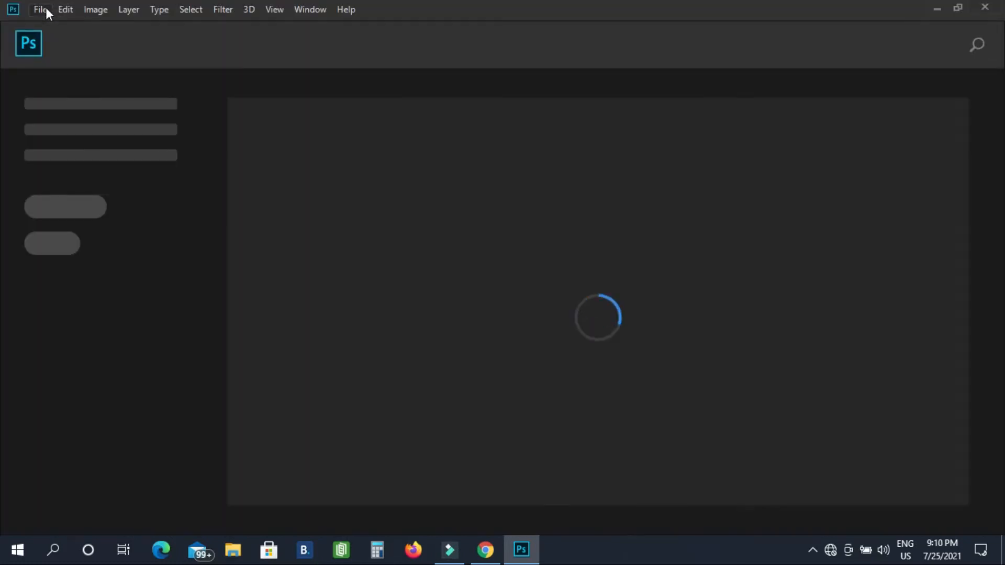
Open the cup-of-coffee-1280537 image from the Downloads folder
{"action": "left_click", "coordinate": [42, 10]}
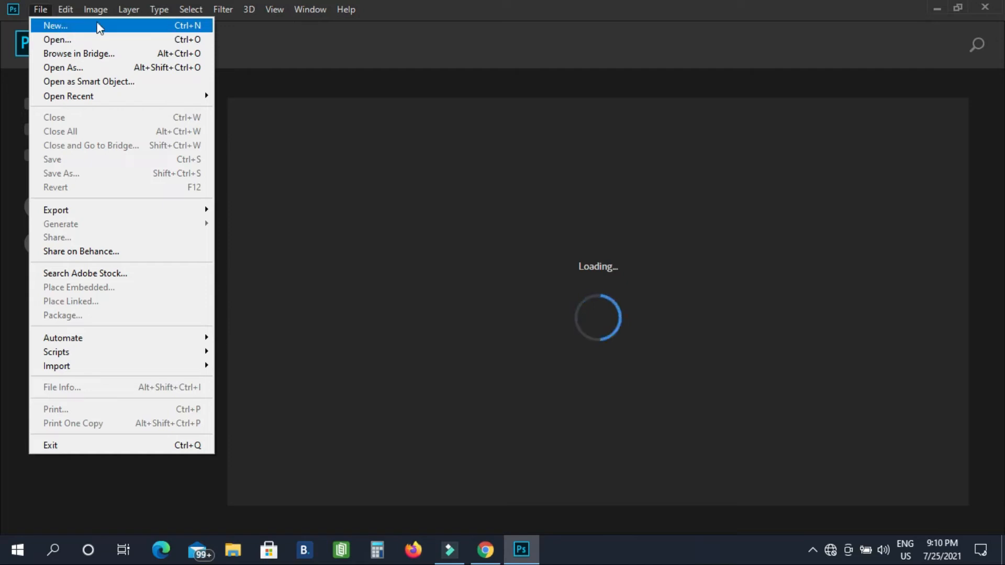
{"action": "left_click", "coordinate": [42, 44]}
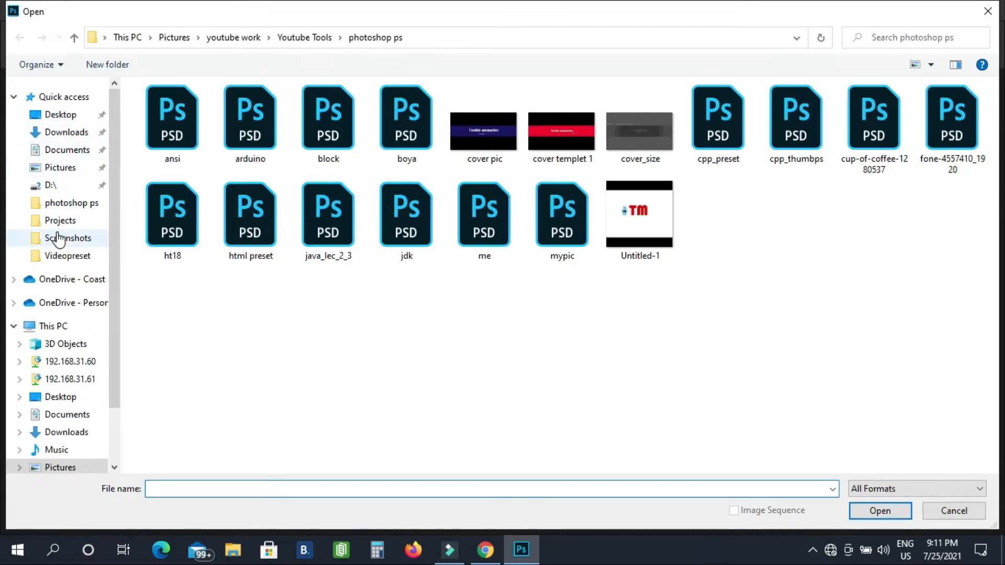
{"action": "left_click", "coordinate": [67, 132]}
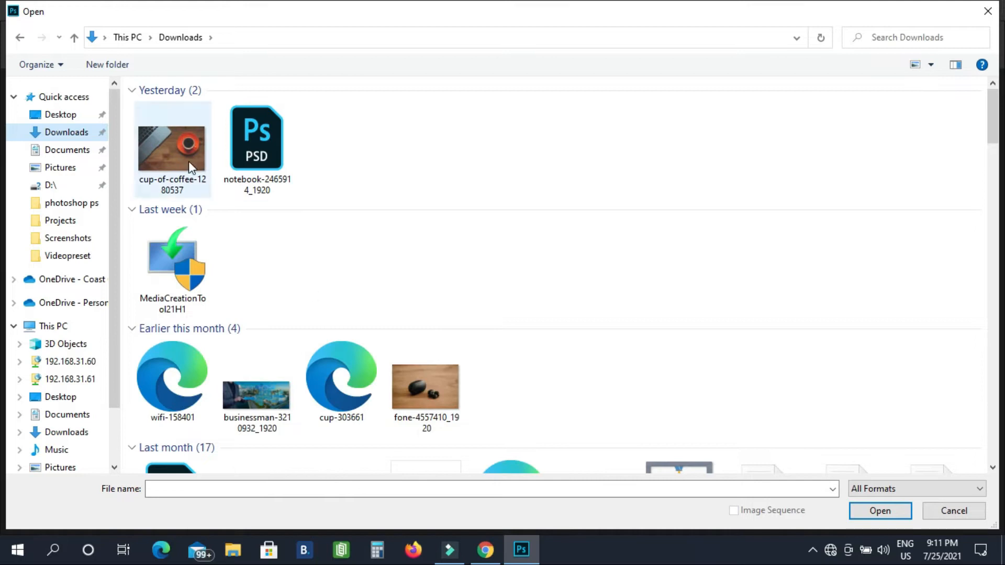
{"action": "left_click", "coordinate": [188, 161]}
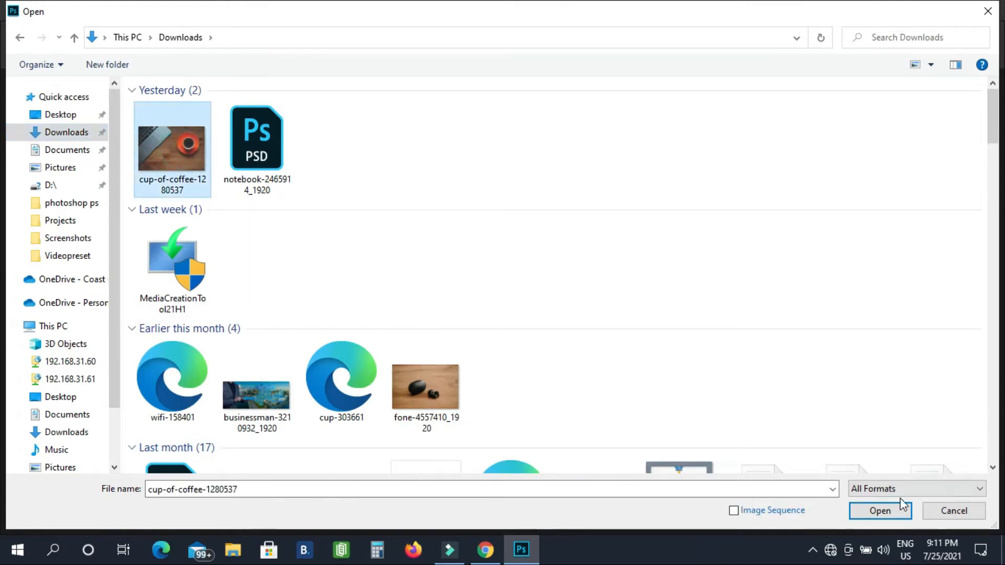
{"action": "left_click", "coordinate": [888, 515]}
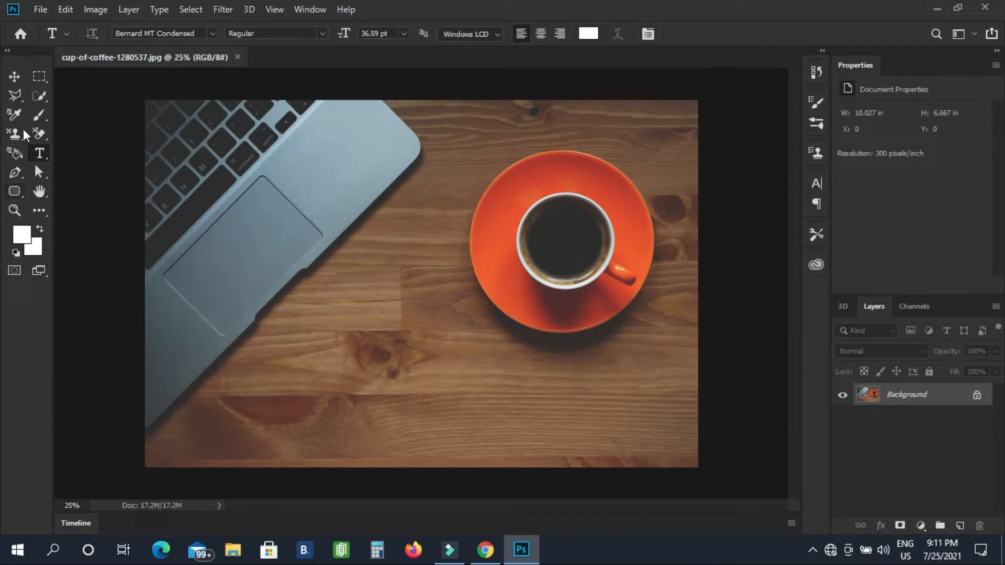
Start a Lens Blur filter on the background photo and set its iris radius to 35
{"action": "left_click", "coordinate": [39, 174]}
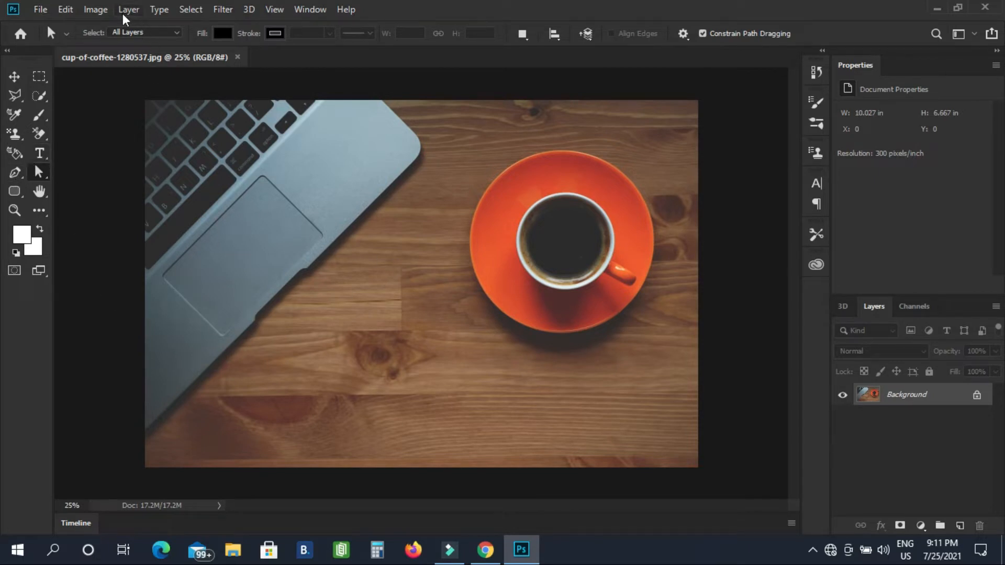
{"action": "left_click", "coordinate": [187, 10]}
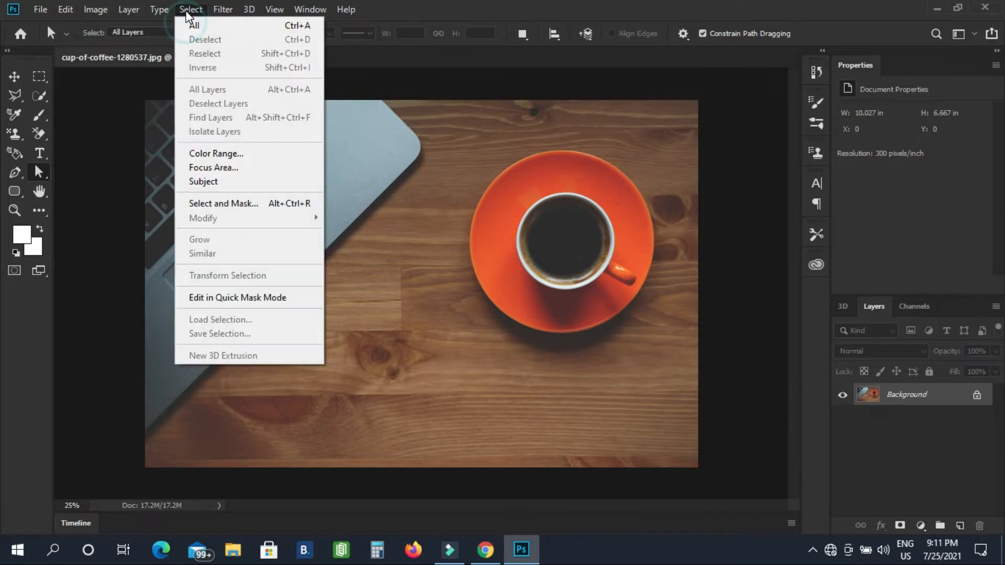
{"action": "mouse_move", "coordinate": [164, 10]}
{"action": "mouse_move", "coordinate": [219, 9]}
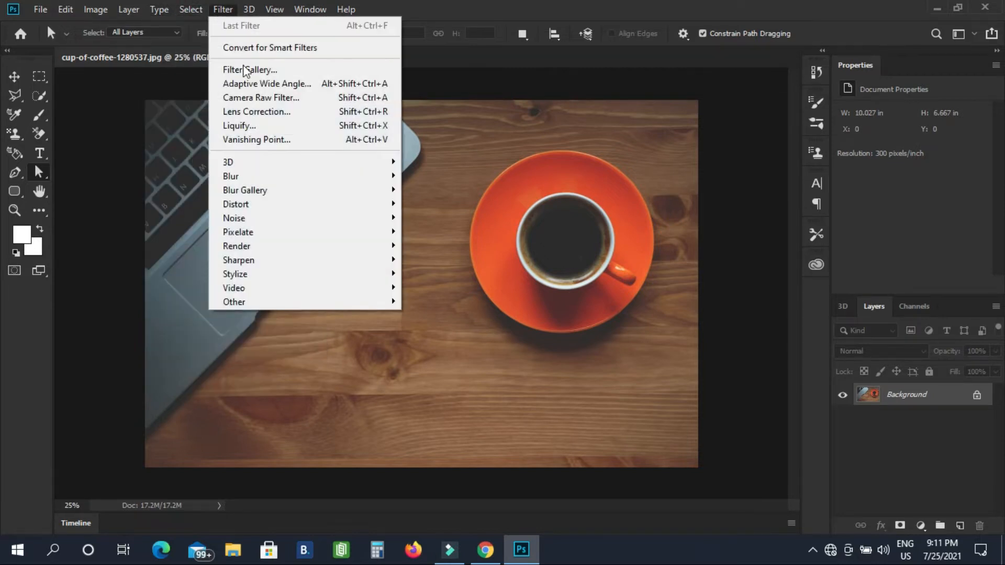
{"action": "mouse_move", "coordinate": [366, 177]}
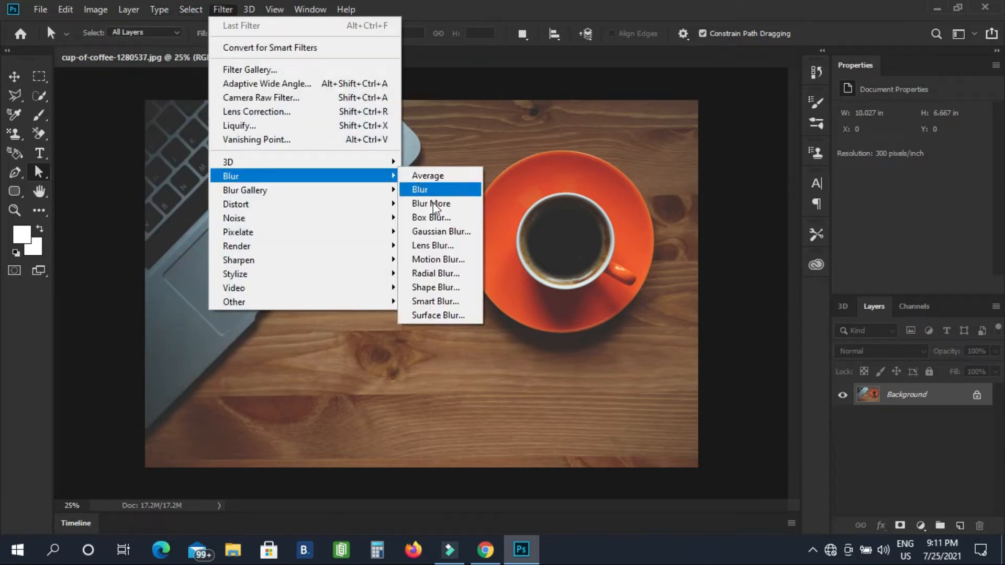
{"action": "left_click", "coordinate": [436, 245]}
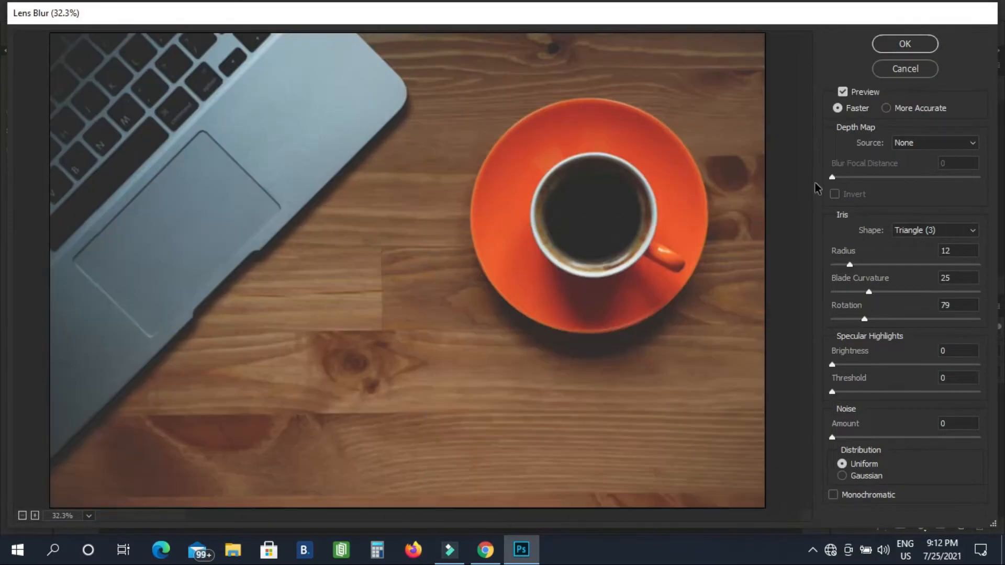
{"action": "left_click", "coordinate": [853, 267]}
{"action": "left_click_drag", "start_coordinate": [856, 270], "coordinate": [879, 270]}
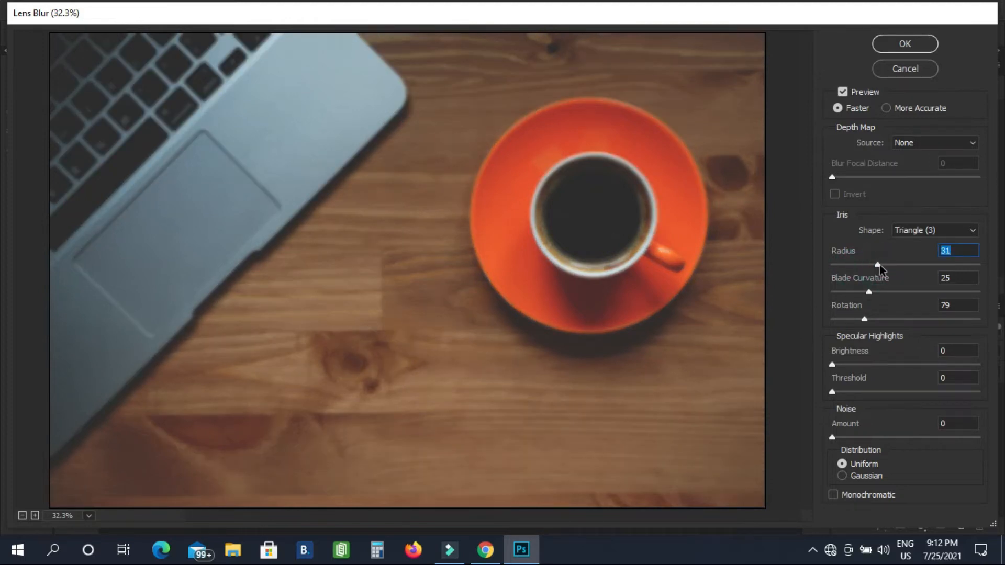
{"action": "left_click_drag", "start_coordinate": [878, 265], "coordinate": [884, 268]}
Set the blur's blade curvature to 33, rotation to 95 and highlight threshold to 17, and apply the filter
{"action": "left_click_drag", "start_coordinate": [868, 294], "coordinate": [871, 319]}
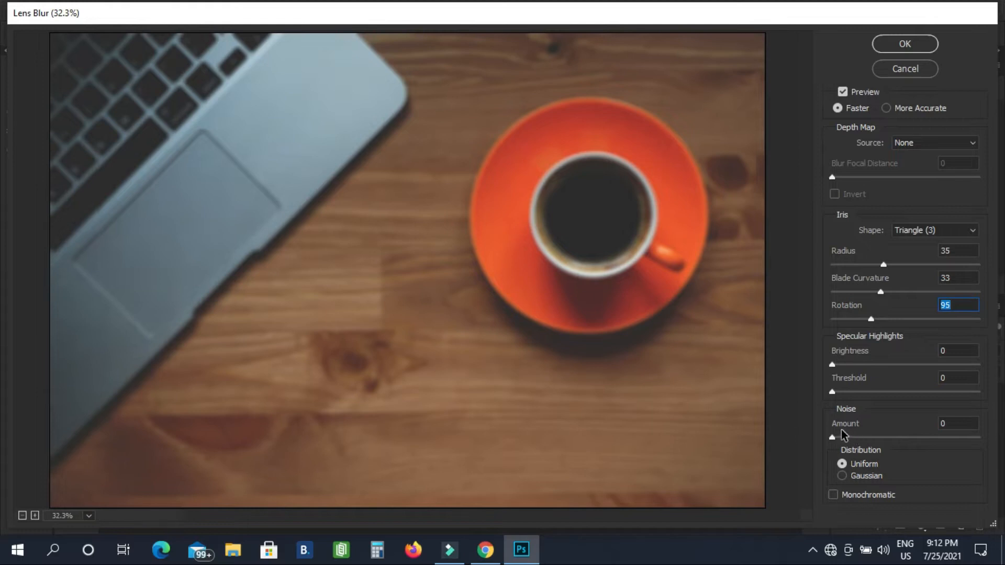
{"action": "left_click_drag", "start_coordinate": [833, 364], "coordinate": [831, 365]}
{"action": "left_click", "coordinate": [842, 393]}
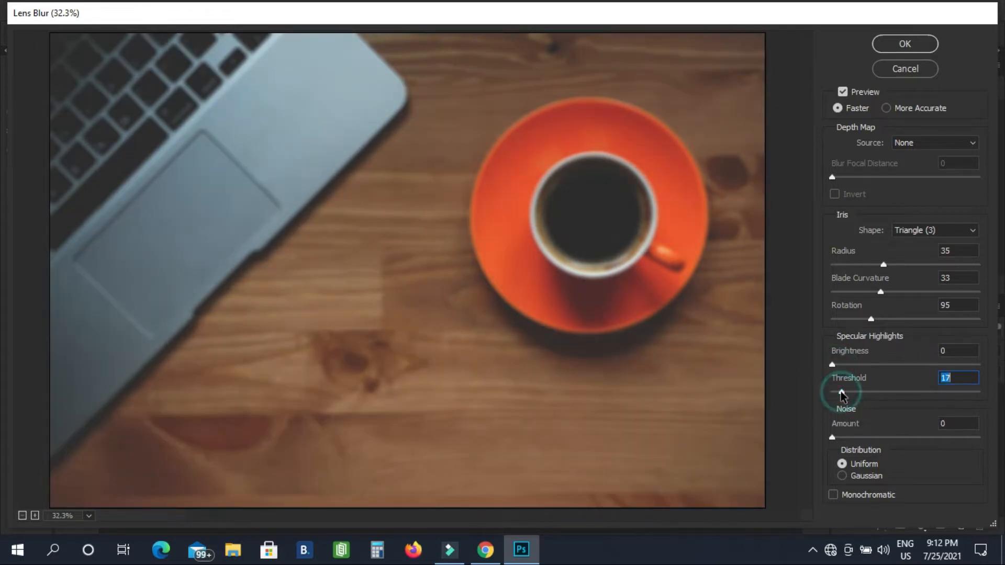
{"action": "left_click", "coordinate": [920, 44]}
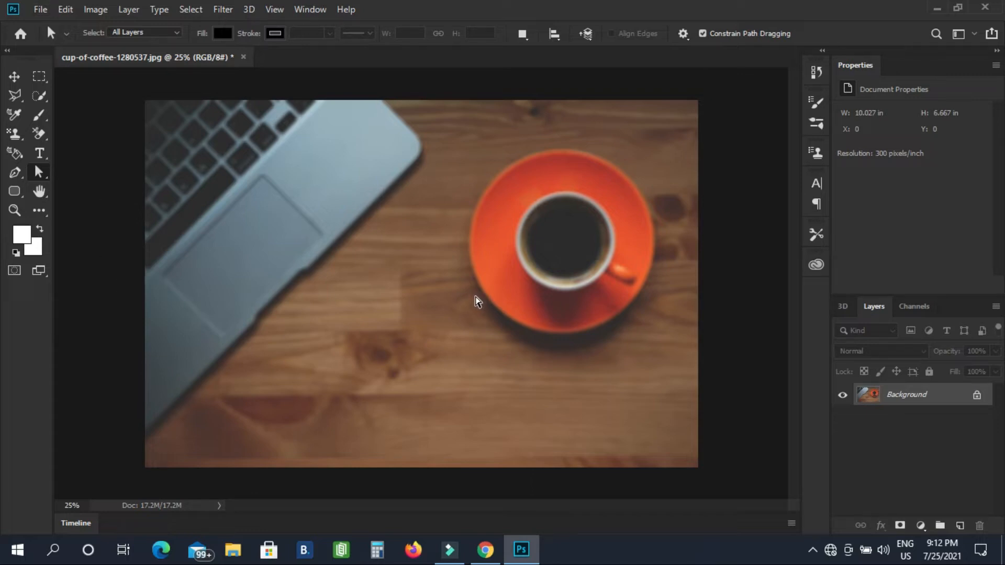
Add the two-line title text "How to make proffesional" / "Thumbnail!!!!!" across the upper part of the photo
{"action": "left_click", "coordinate": [40, 153]}
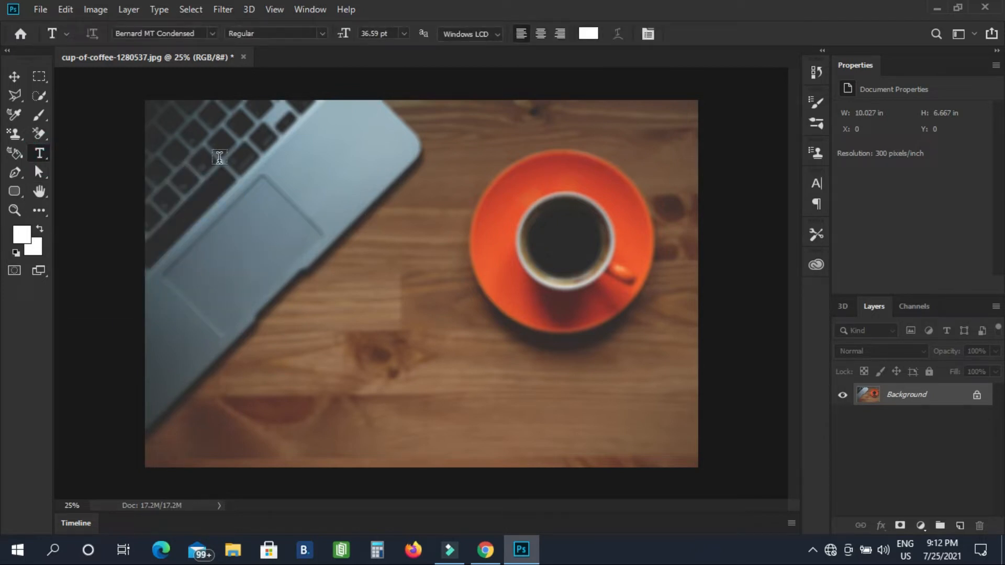
{"action": "left_click", "coordinate": [291, 159]}
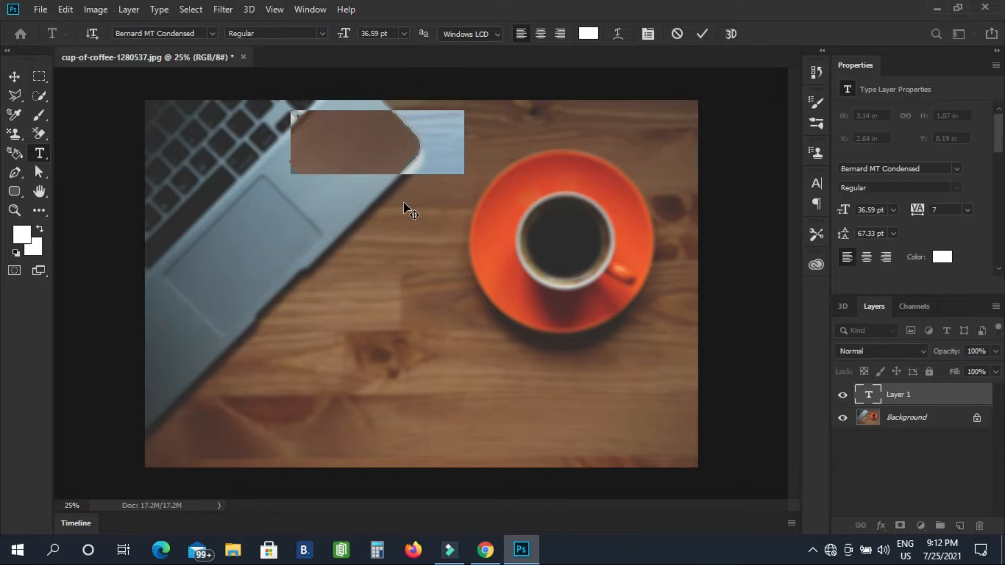
{"action": "type", "text": "Ho"}
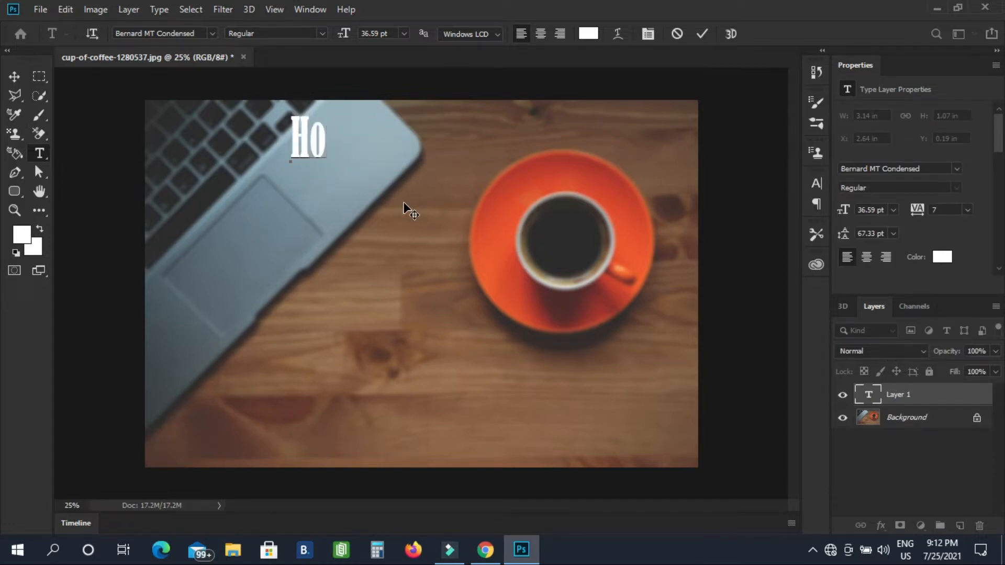
{"action": "type", "text": "w to "}
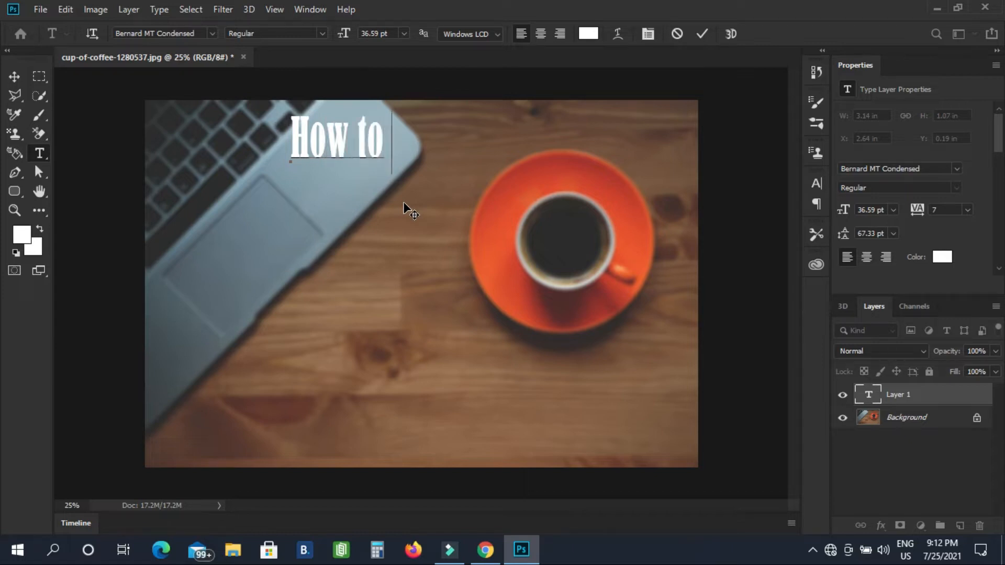
{"action": "type", "text": "make pro"}
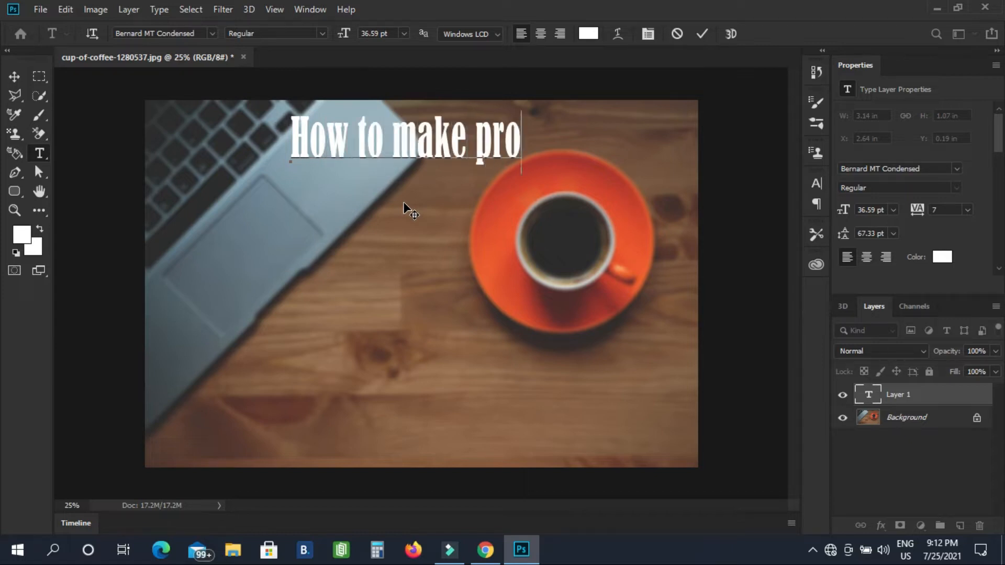
{"action": "type", "text": "fe"}
{"action": "key", "text": "BackSpace"}
{"action": "type", "text": "fesional "}
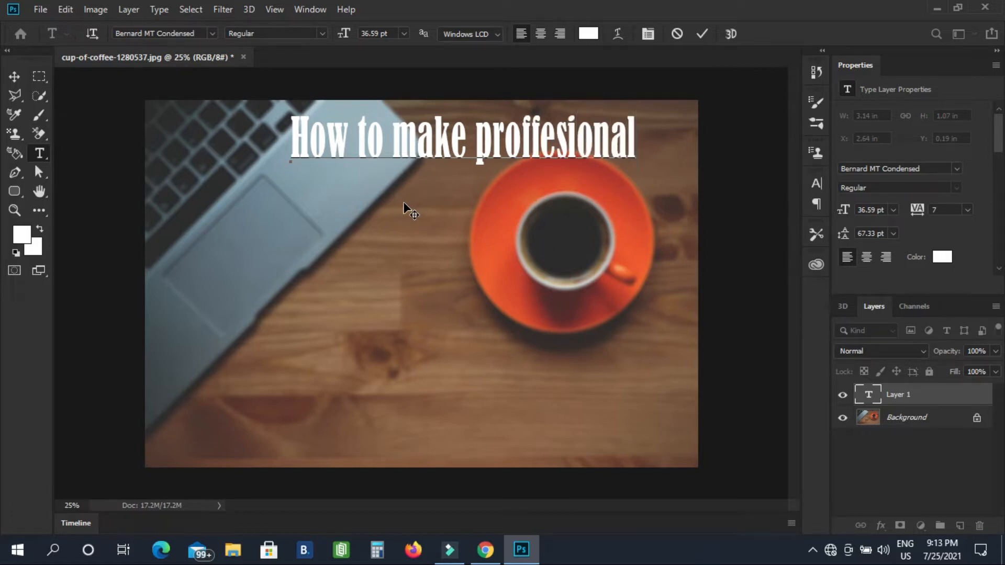
{"action": "type", "text": "Th"}
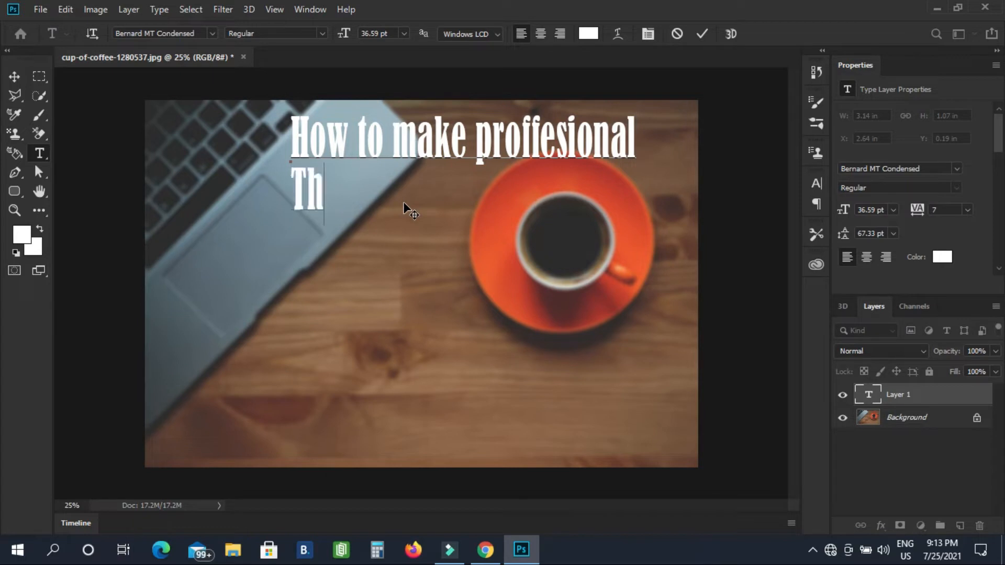
{"action": "type", "text": "umbnail"}
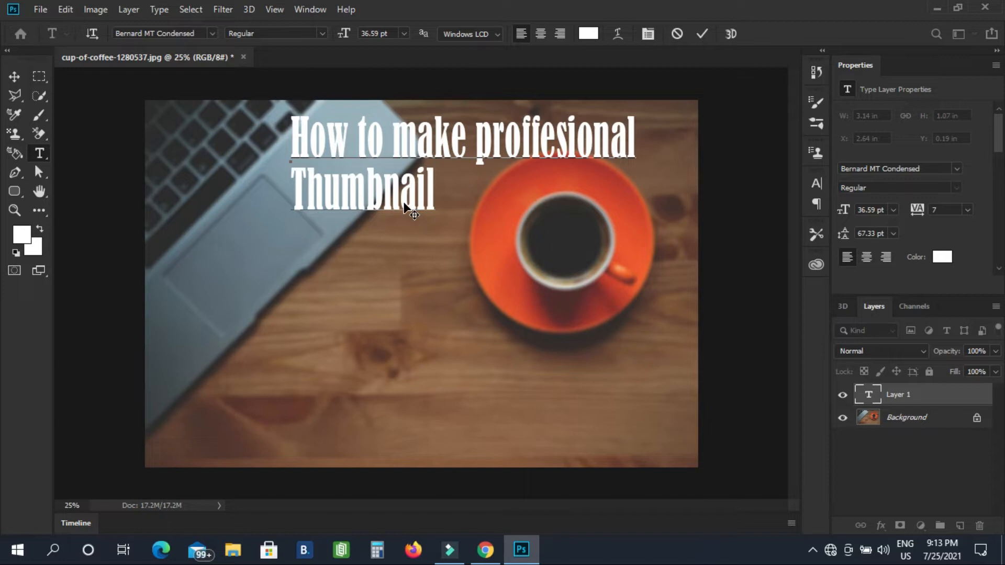
{"action": "type", "text": "!!!!!"}
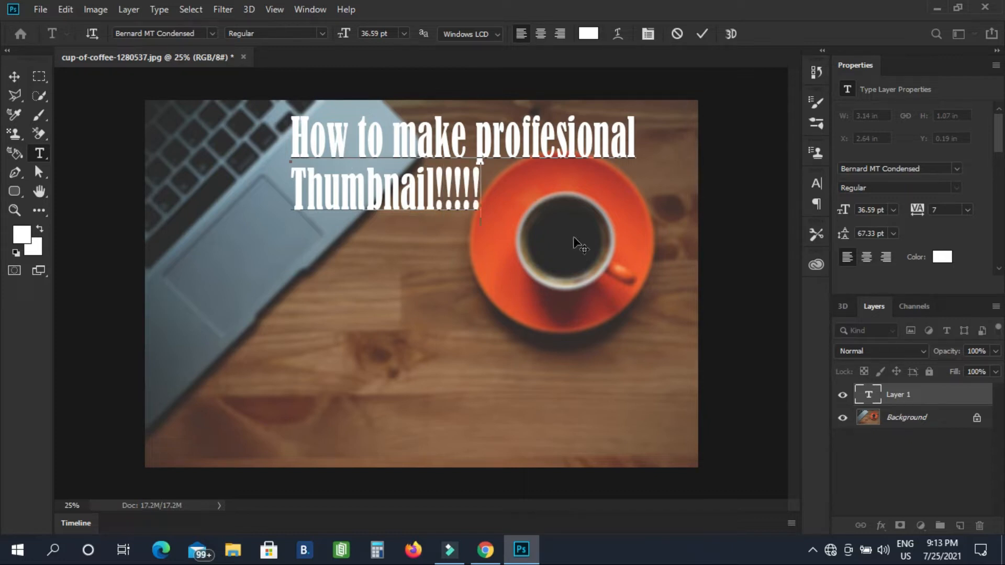
Move the title down and left toward the middle of the photo and change its font to Cooper Black
{"action": "left_click_drag", "start_coordinate": [434, 277], "coordinate": [369, 342]}
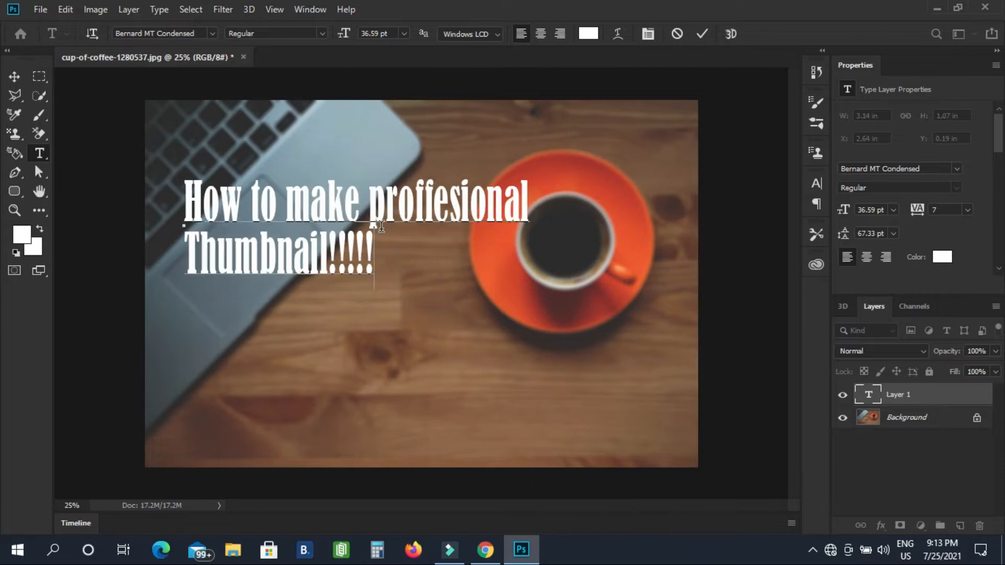
{"action": "left_click_drag", "start_coordinate": [342, 299], "coordinate": [376, 314]}
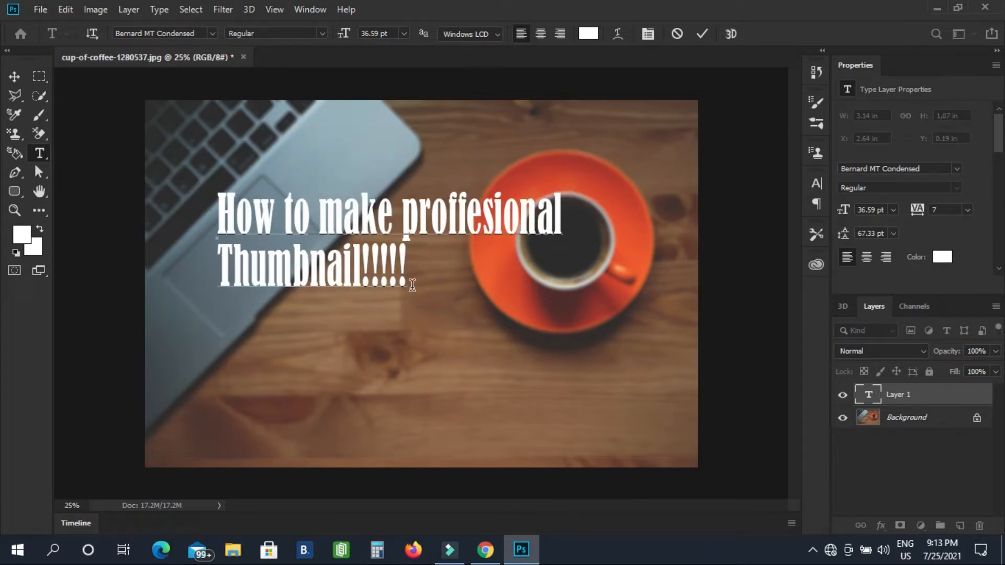
{"action": "left_click", "coordinate": [889, 395]}
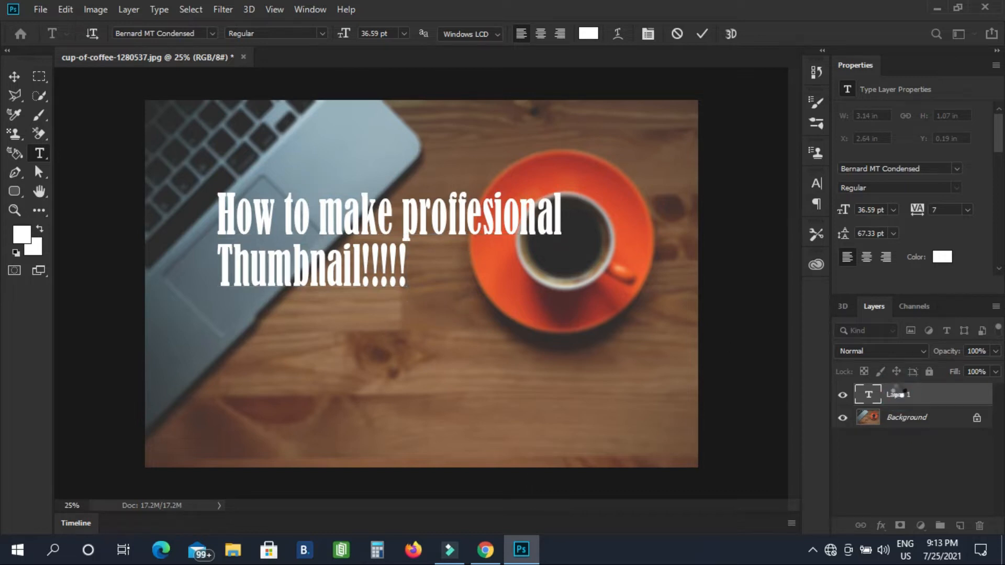
{"action": "left_click", "coordinate": [211, 34]}
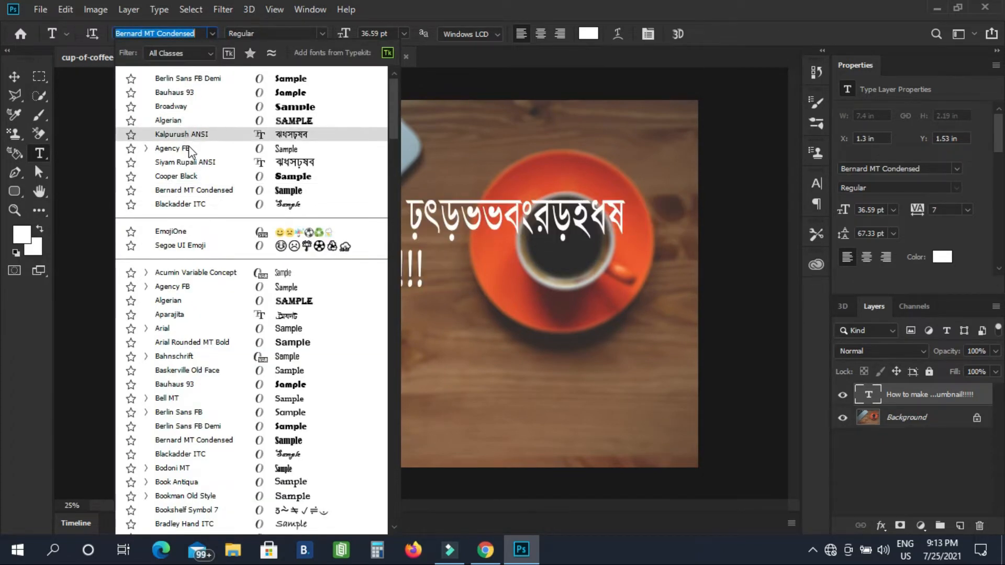
{"action": "left_click", "coordinate": [192, 178]}
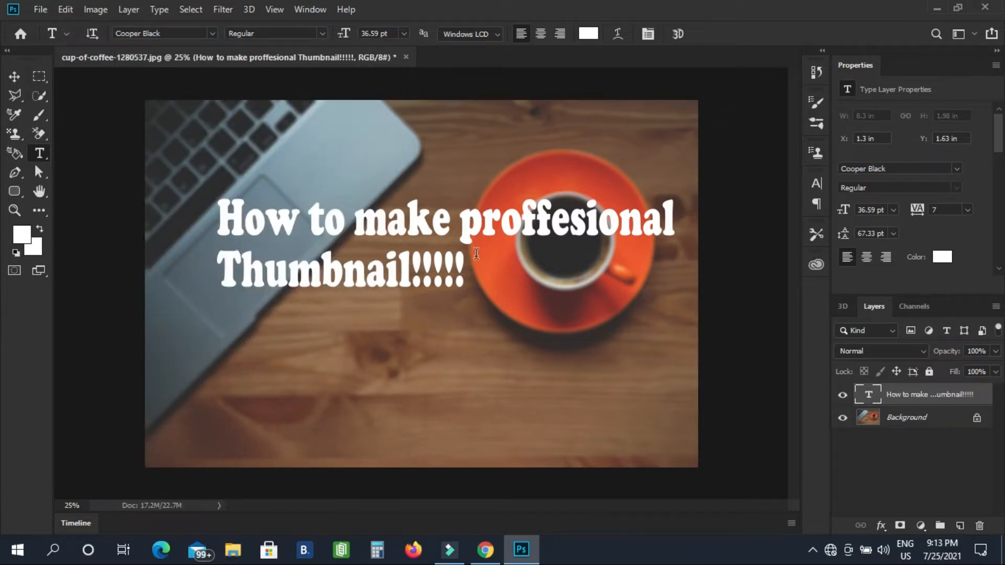
{"action": "left_click_drag", "start_coordinate": [471, 270], "coordinate": [187, 227]}
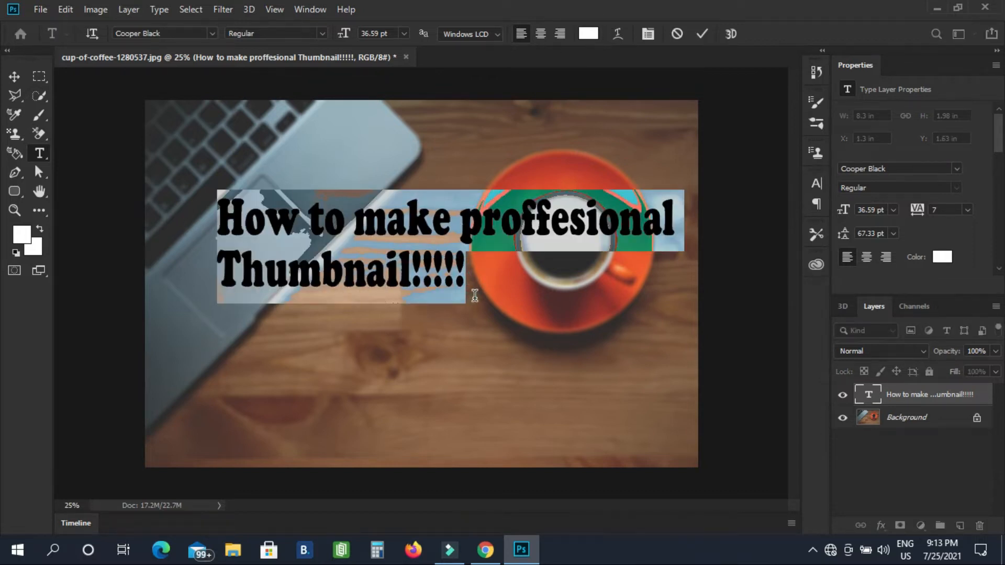
{"action": "left_click", "coordinate": [474, 295]}
{"action": "left_click", "coordinate": [590, 34]}
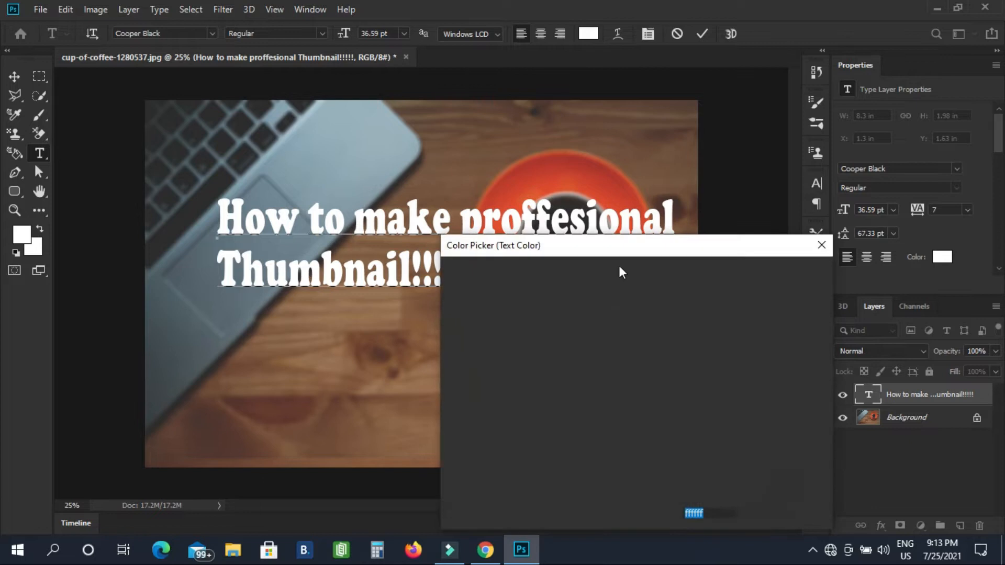
{"action": "left_click", "coordinate": [578, 294]}
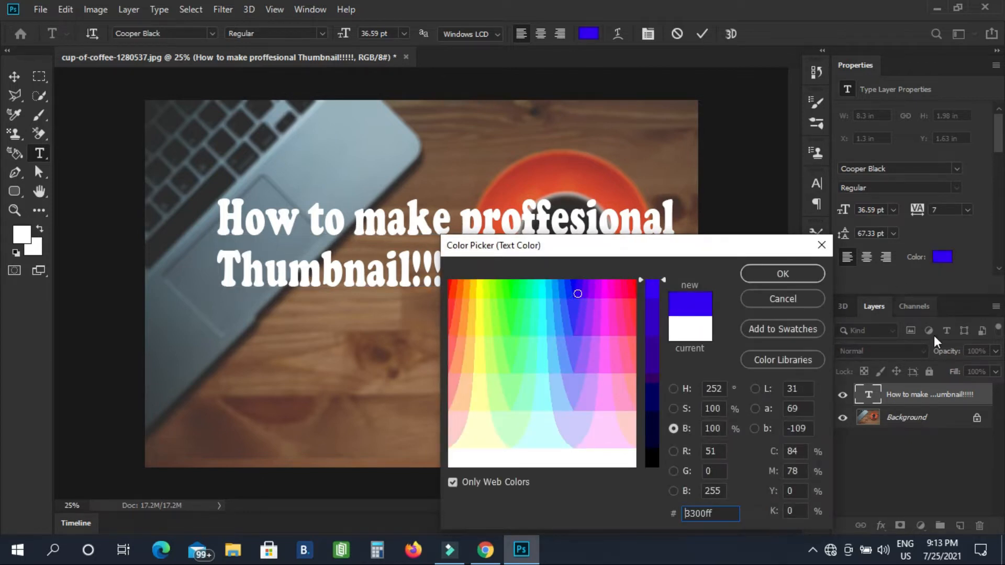
{"action": "left_click", "coordinate": [916, 397]}
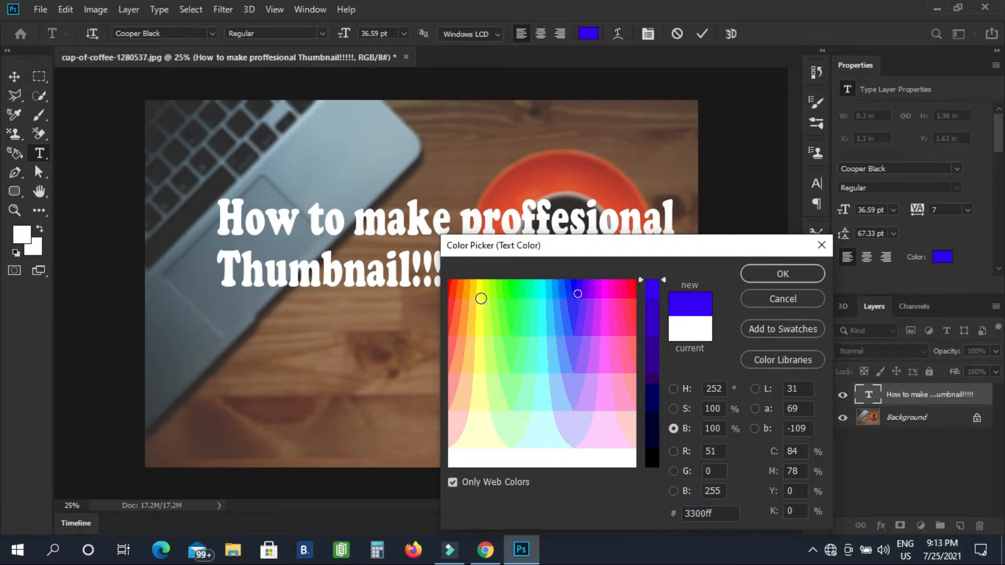
{"action": "left_click", "coordinate": [481, 298]}
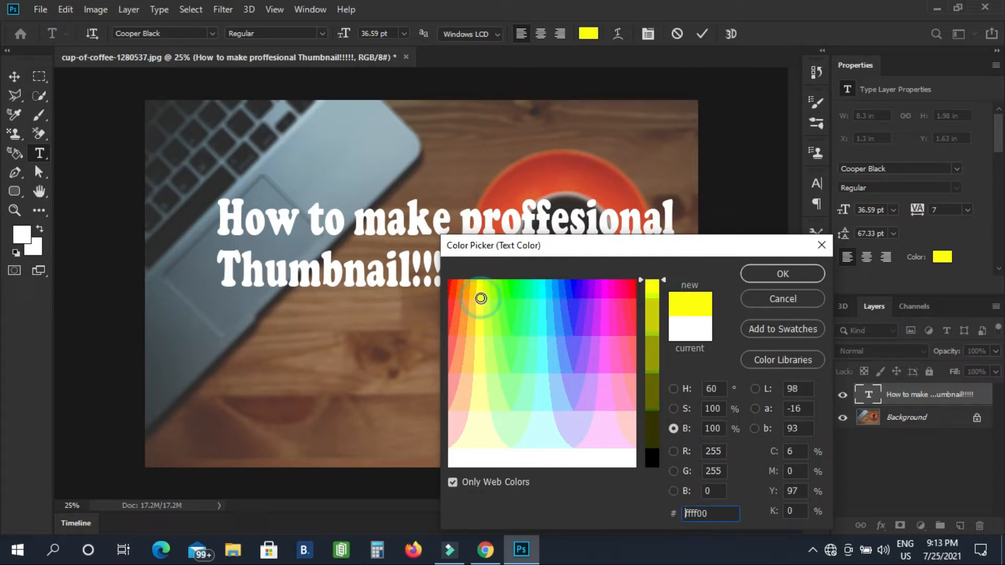
{"action": "left_click", "coordinate": [823, 245]}
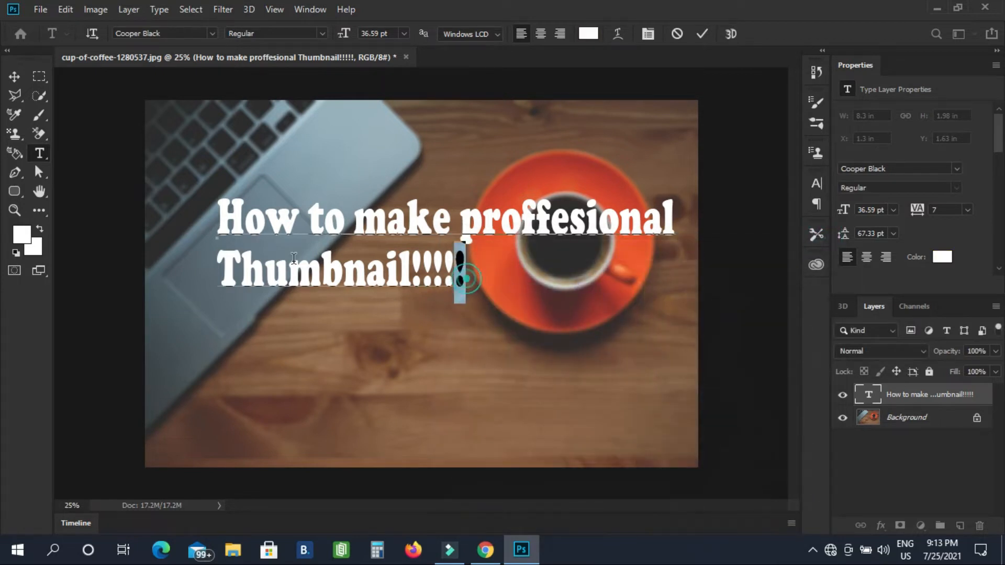
{"action": "left_click_drag", "start_coordinate": [460, 270], "coordinate": [204, 237]}
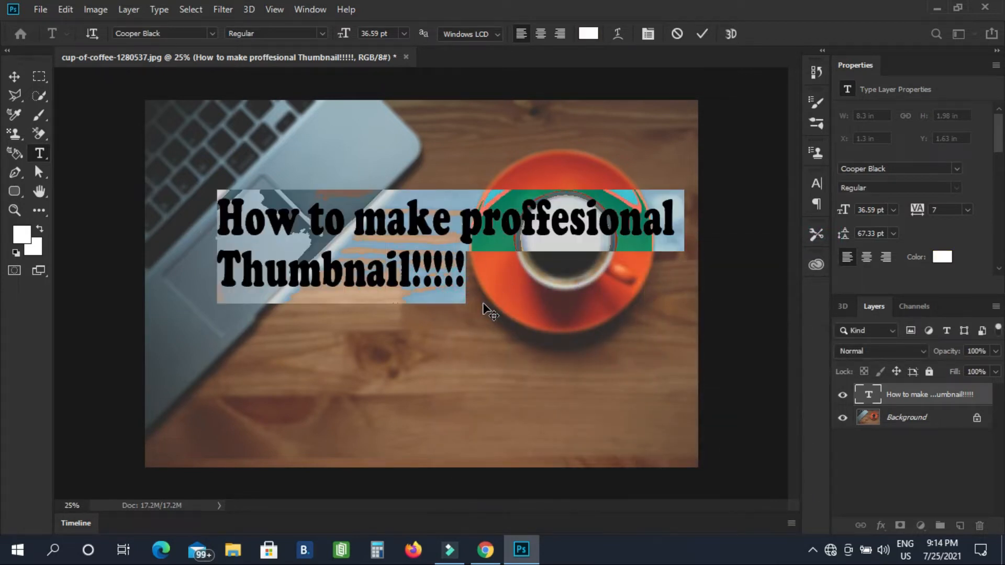
{"action": "left_click", "coordinate": [470, 265]}
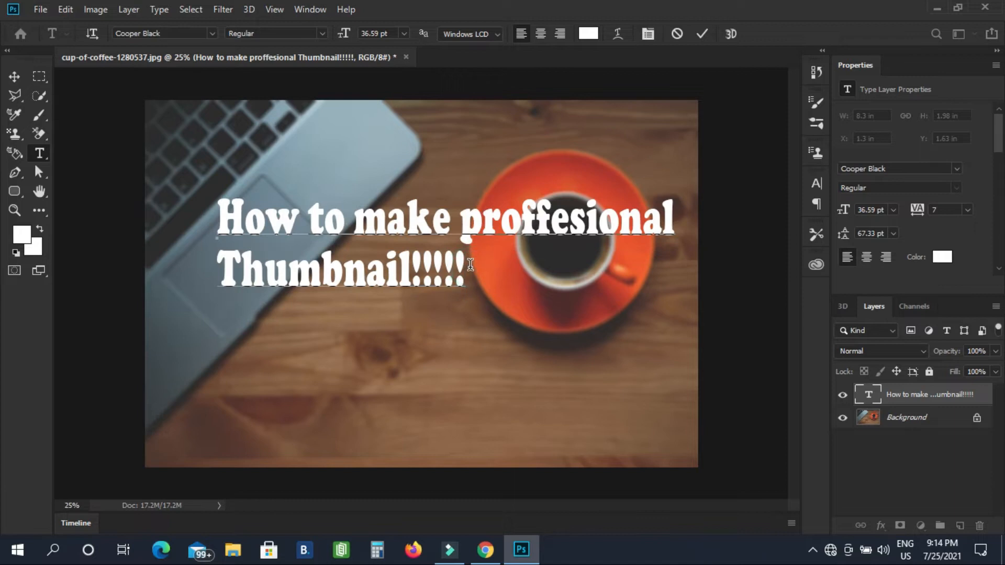
Try green 33ff99 and gold ffcc33 as the title text colour, settle on white ffffff and commit the text
{"action": "double_click", "coordinate": [890, 394]}
{"action": "key", "text": "Return"}
{"action": "double_click", "coordinate": [869, 395]}
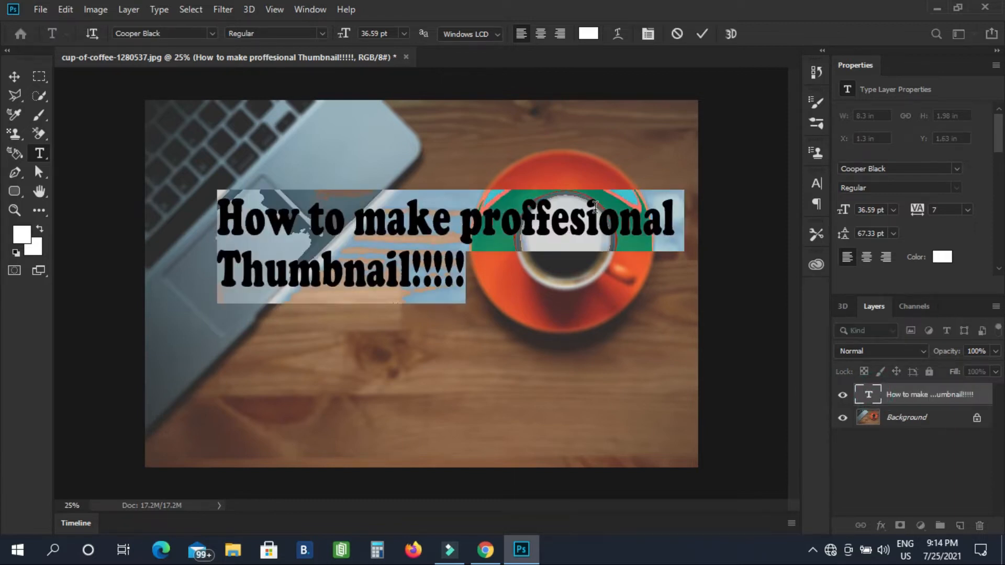
{"action": "left_click", "coordinate": [588, 33]}
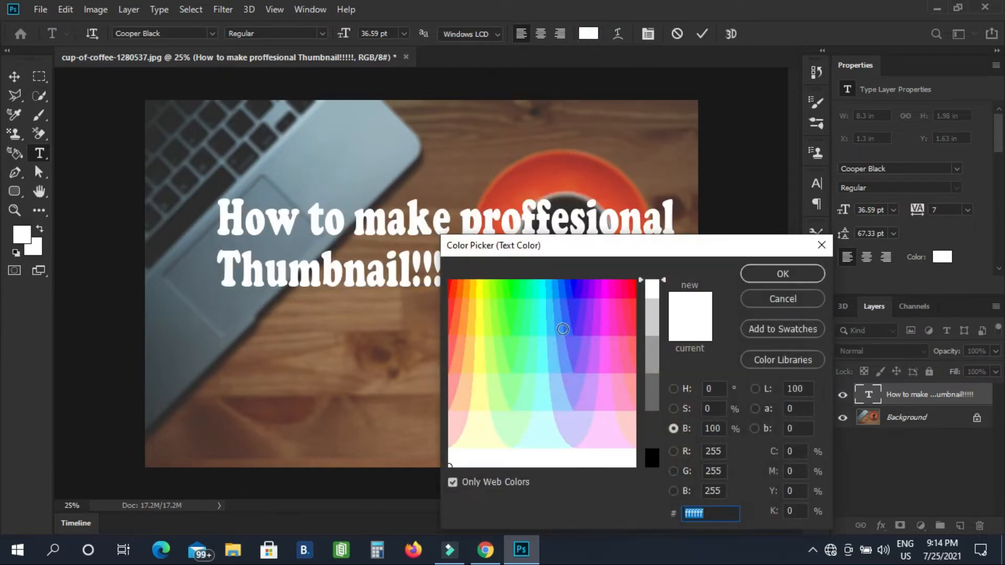
{"action": "left_click", "coordinate": [527, 312]}
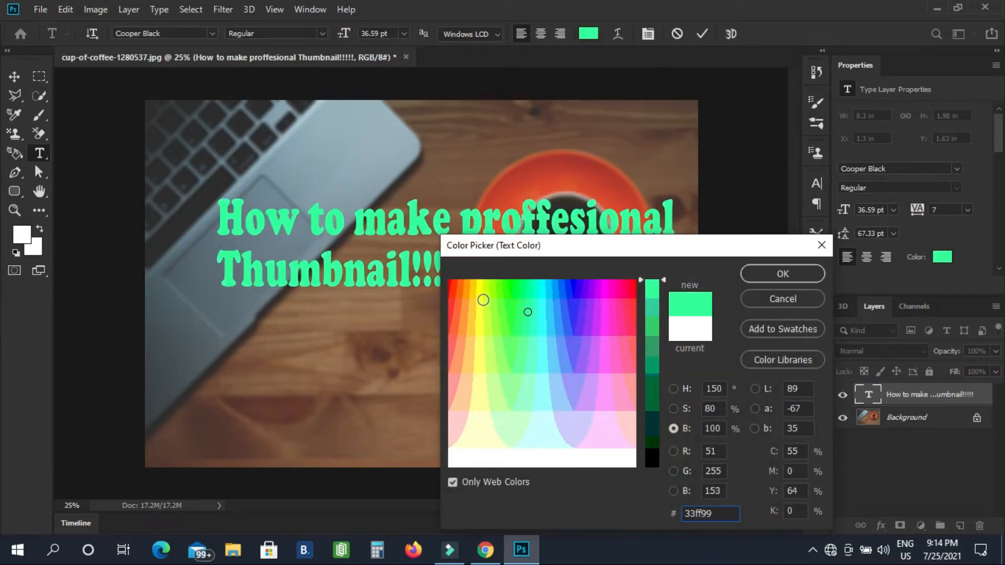
{"action": "left_click", "coordinate": [471, 302]}
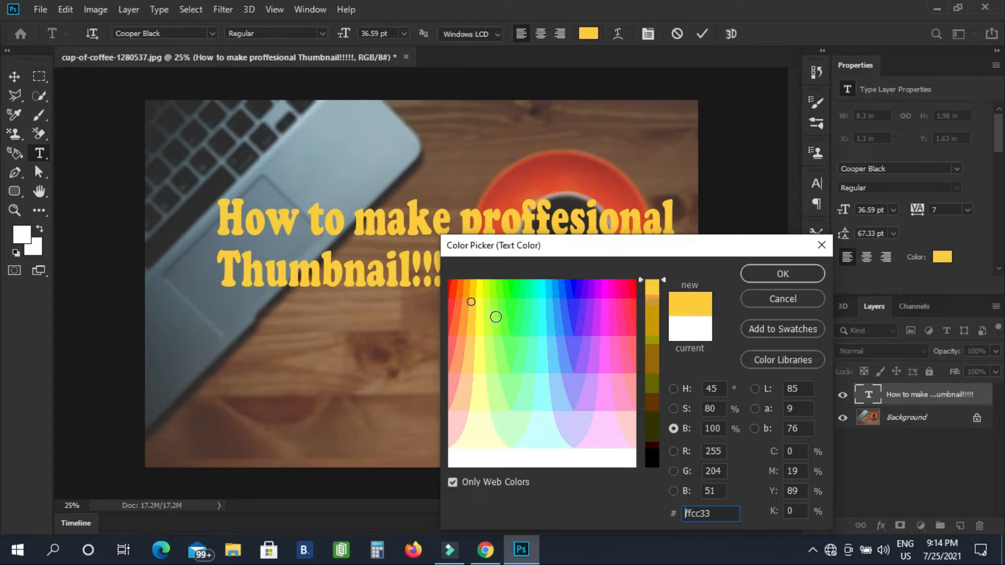
{"action": "left_click", "coordinate": [476, 459]}
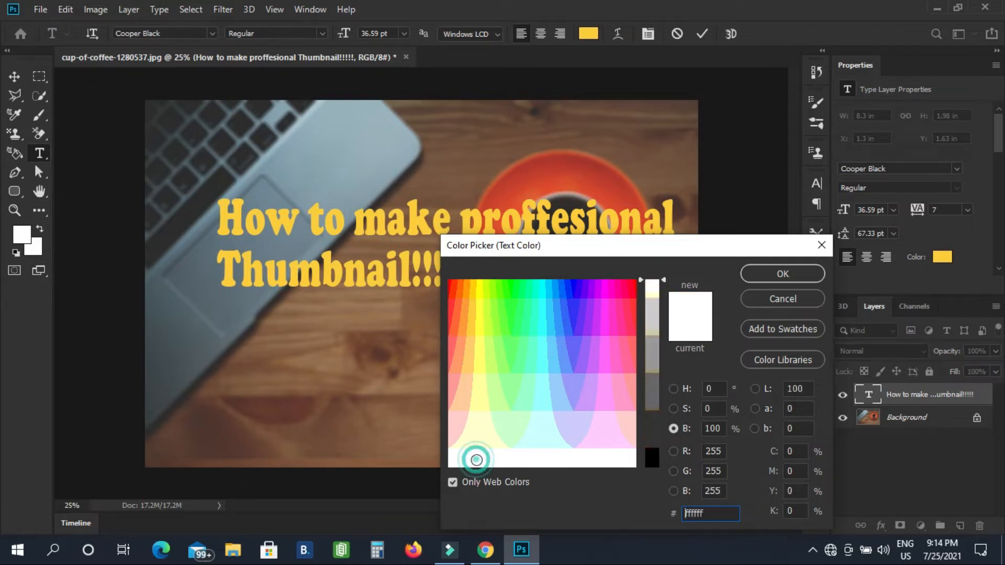
{"action": "left_click", "coordinate": [801, 270]}
{"action": "left_click", "coordinate": [592, 282]}
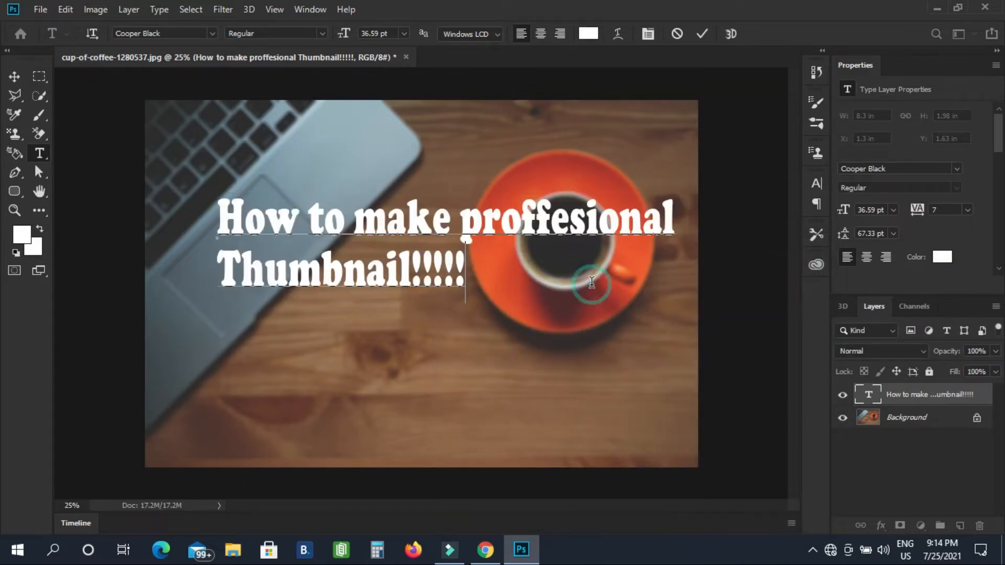
{"action": "left_click", "coordinate": [699, 32]}
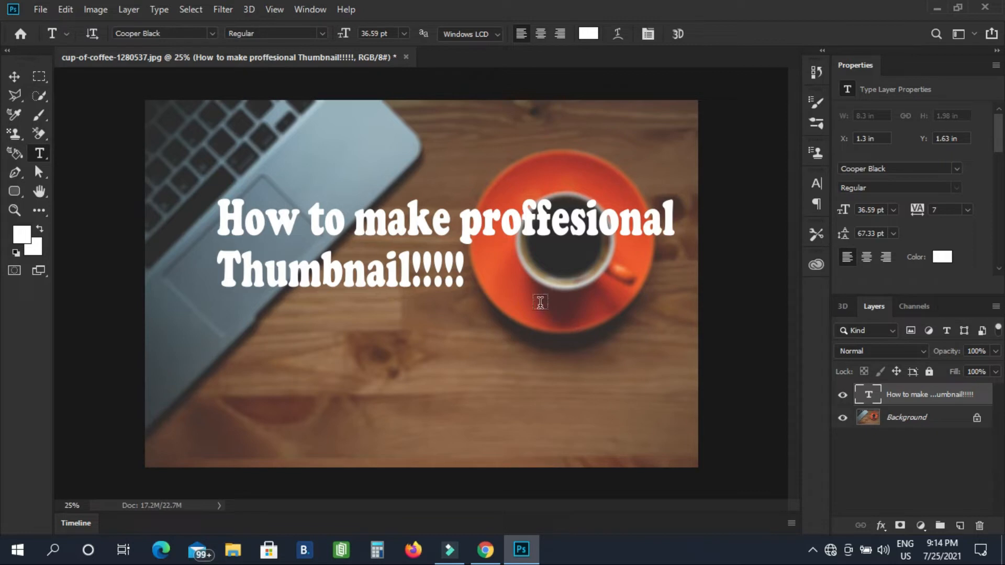
Add a Drop Shadow effect to the title text layer with opacity at 23% and distance at 15 px
{"action": "left_click", "coordinate": [880, 526]}
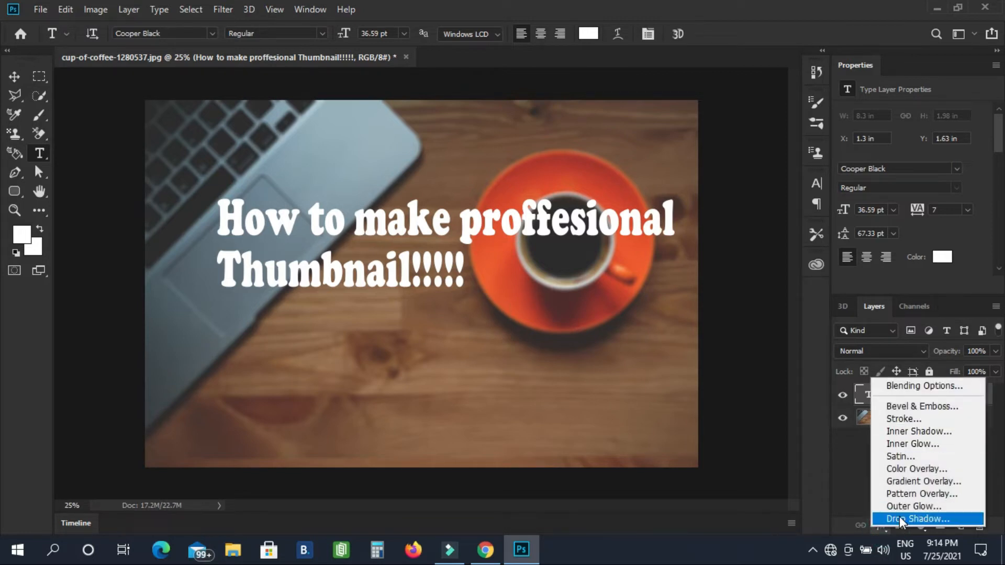
{"action": "left_click", "coordinate": [901, 519]}
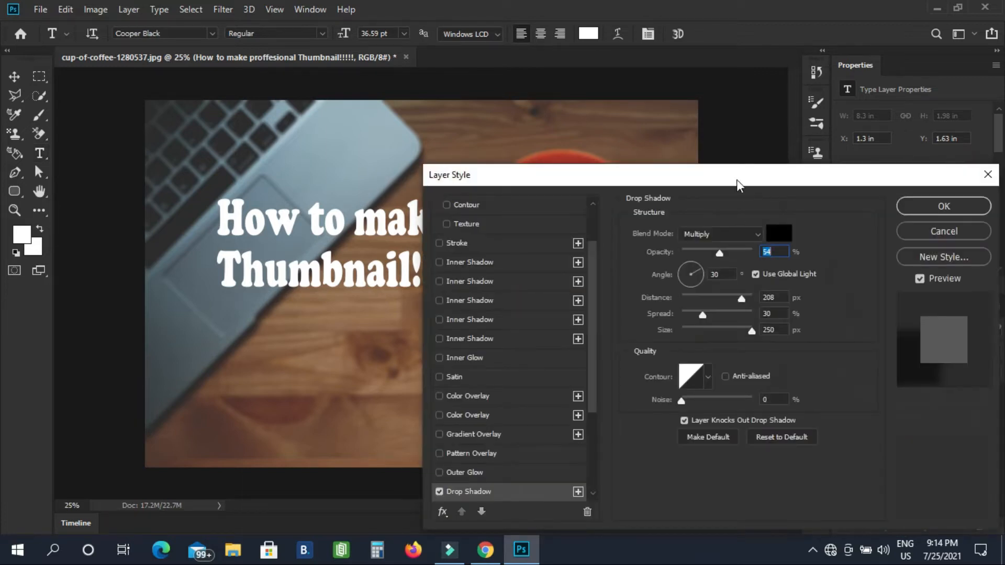
{"action": "left_click_drag", "start_coordinate": [731, 178], "coordinate": [899, 208]}
{"action": "mouse_move", "coordinate": [882, 281]}
{"action": "left_mouse_down"}
{"action": "mouse_move", "coordinate": [896, 283]}
{"action": "mouse_move", "coordinate": [856, 283]}
{"action": "mouse_move", "coordinate": [868, 281]}
{"action": "left_mouse_up"}
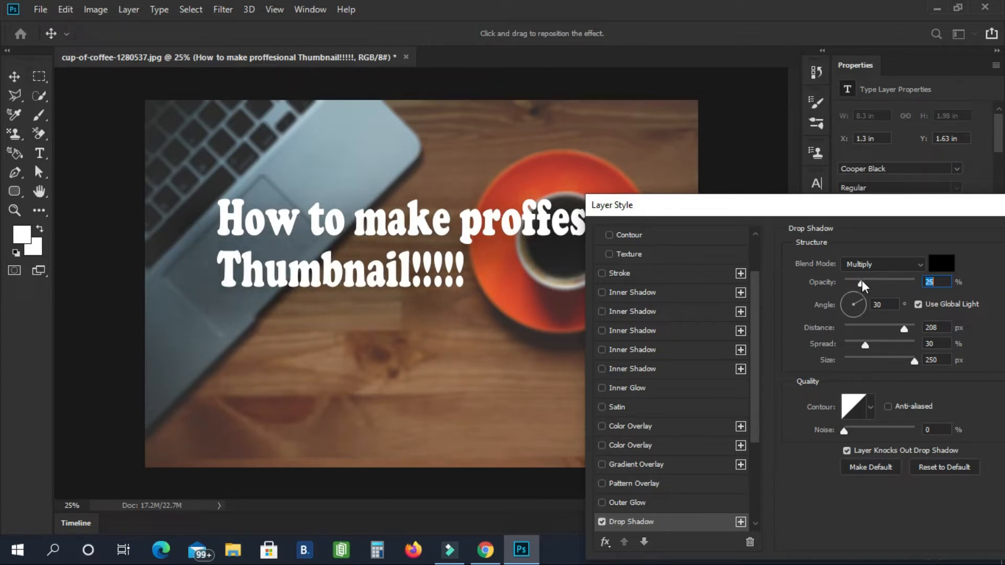
{"action": "left_click_drag", "start_coordinate": [903, 331], "coordinate": [884, 341]}
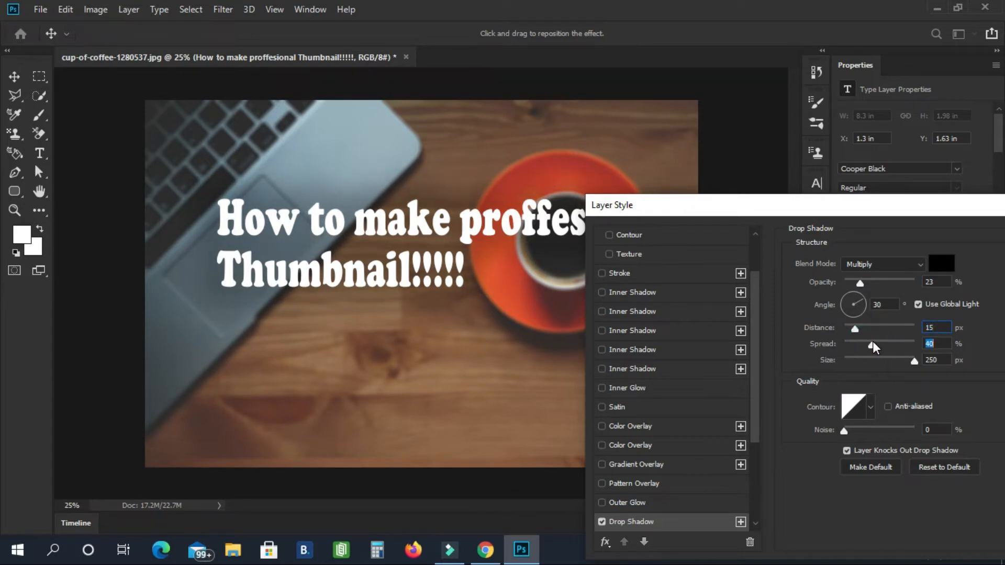
Set the drop shadow's angle to 22°, distance to 33 px, spread to 44% and size to 51 px, raise its opacity slightly and apply it
{"action": "left_click_drag", "start_coordinate": [868, 206], "coordinate": [906, 466]}
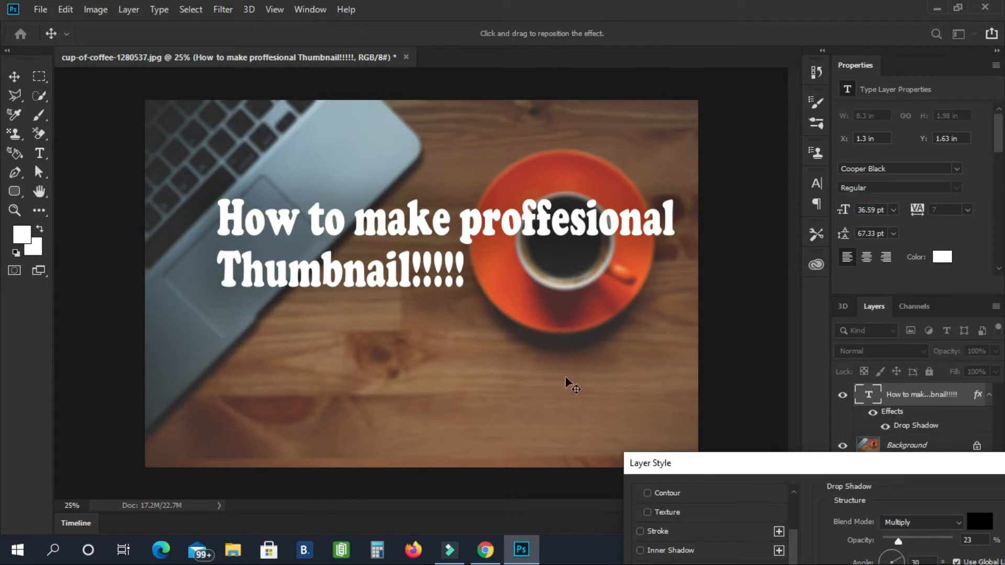
{"action": "mouse_move", "coordinate": [422, 349]}
{"action": "left_mouse_down"}
{"action": "mouse_move", "coordinate": [341, 314]}
{"action": "mouse_move", "coordinate": [379, 359]}
{"action": "mouse_move", "coordinate": [411, 359]}
{"action": "left_mouse_up"}
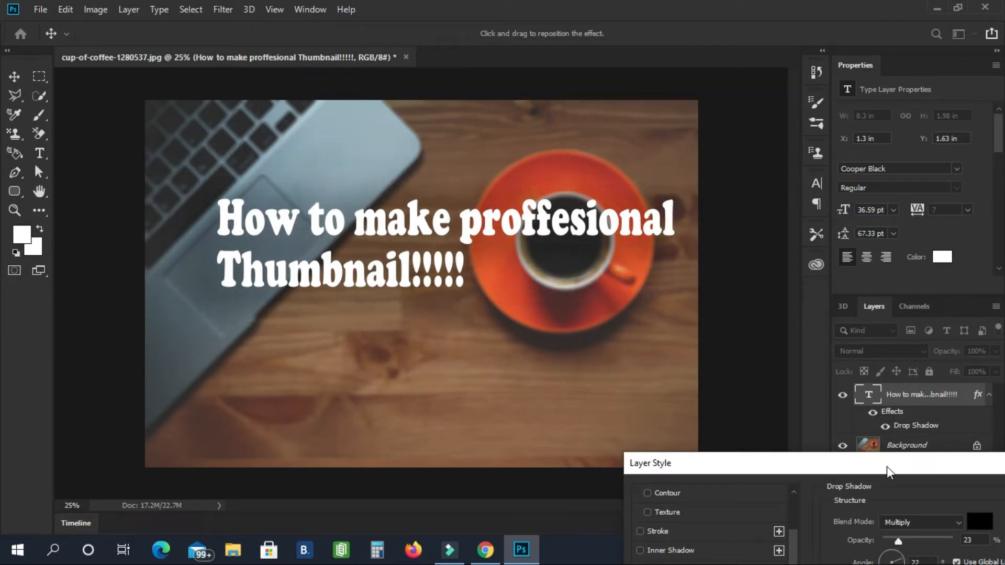
{"action": "left_click_drag", "start_coordinate": [892, 453], "coordinate": [655, 251]}
{"action": "left_click_drag", "start_coordinate": [716, 417], "coordinate": [673, 386]}
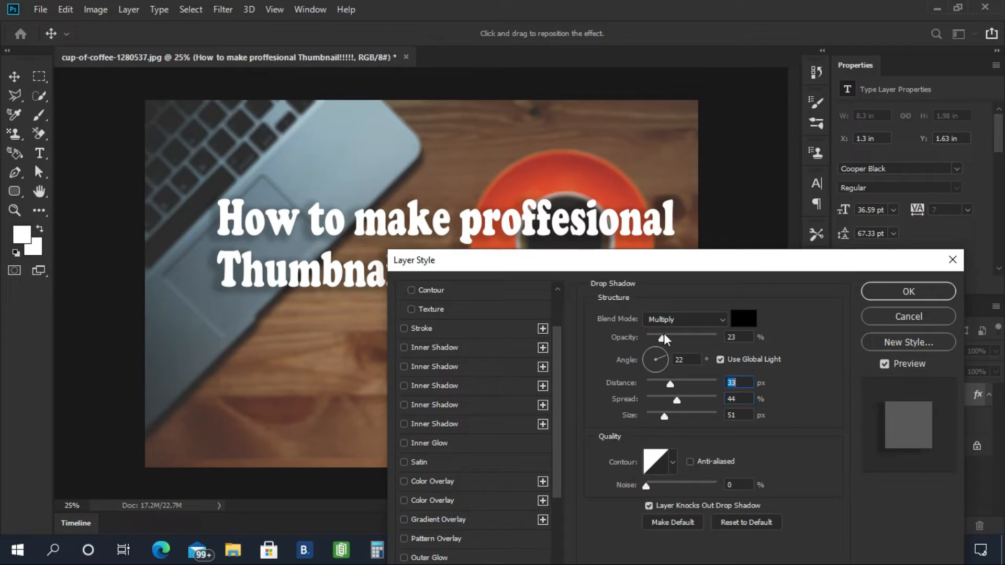
{"action": "left_click_drag", "start_coordinate": [662, 341], "coordinate": [668, 341]}
{"action": "left_click", "coordinate": [895, 289]}
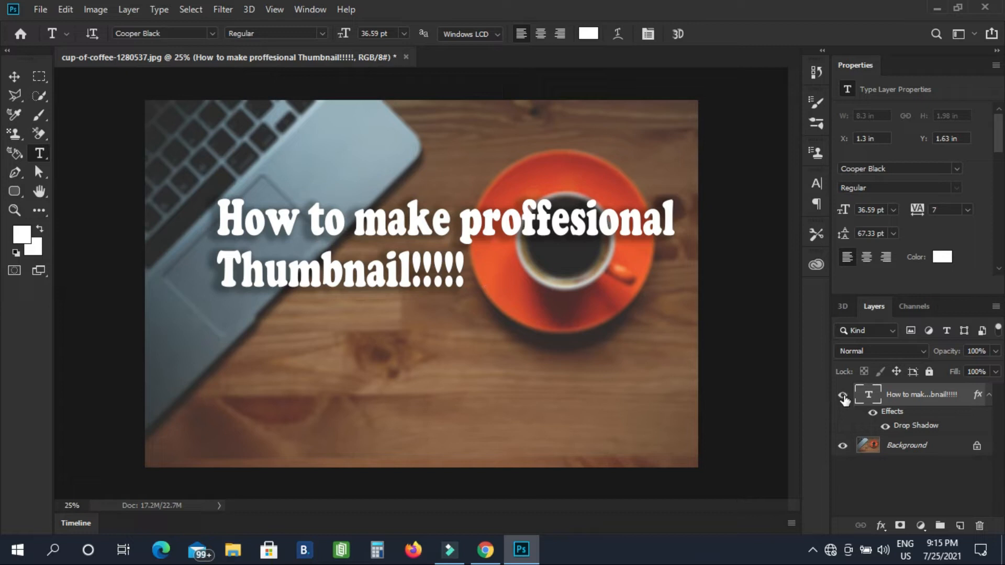
{"action": "left_click", "coordinate": [886, 426]}
{"action": "left_click", "coordinate": [886, 426]}
Open the image baby-1399332_1920 from the Downloads folder as a separate document
{"action": "left_click", "coordinate": [40, 10]}
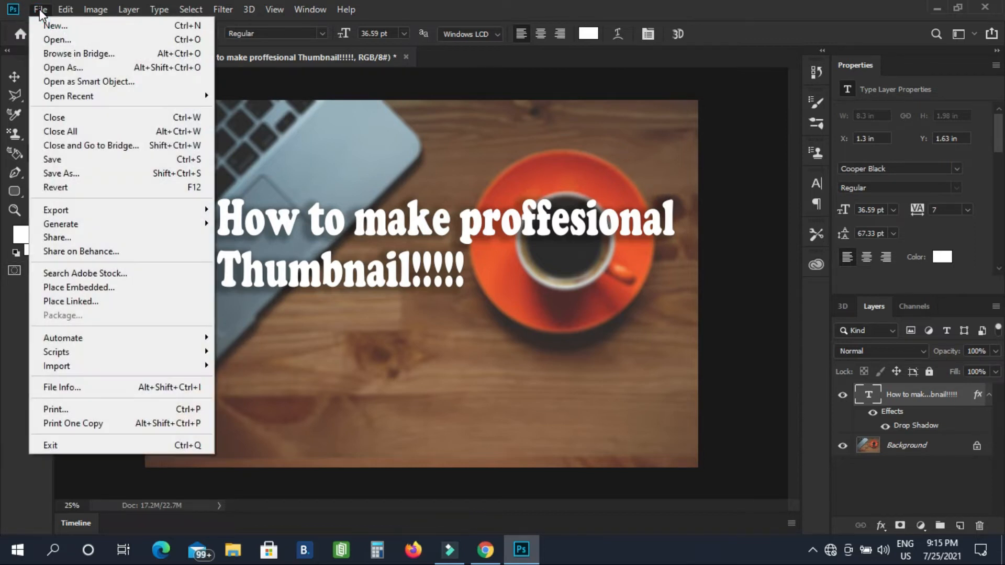
{"action": "left_click", "coordinate": [51, 40]}
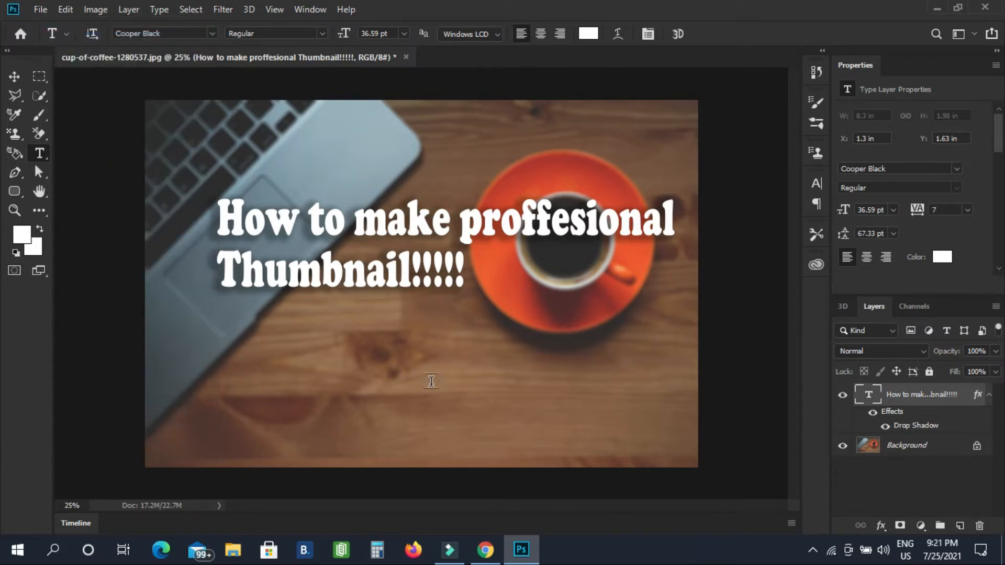
{"action": "left_click", "coordinate": [44, 9]}
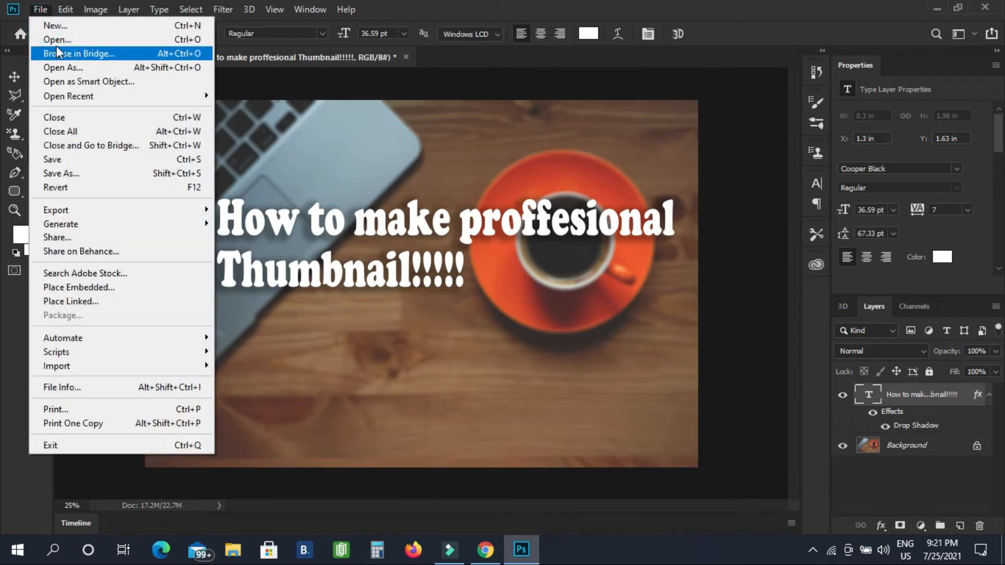
{"action": "left_click", "coordinate": [56, 42]}
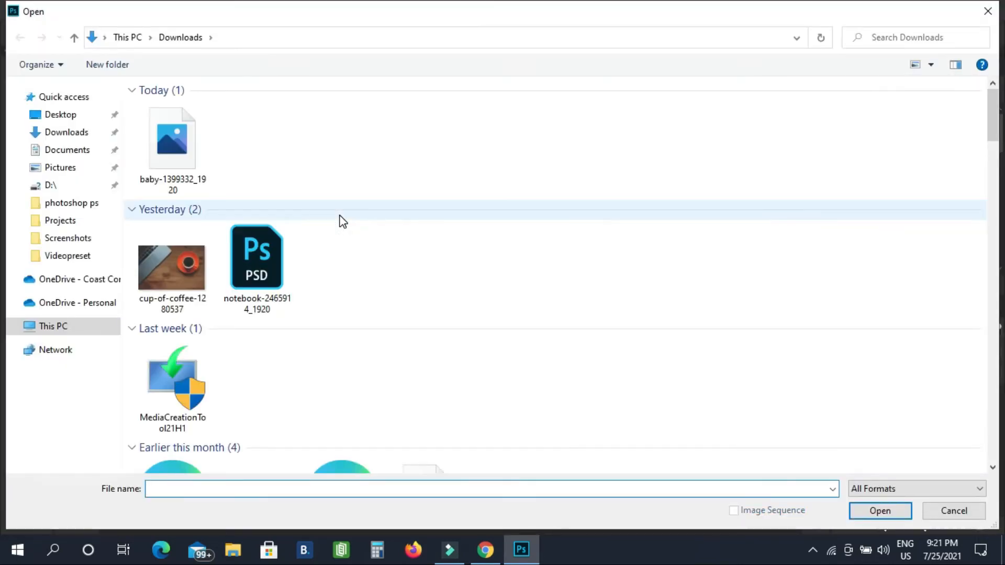
{"action": "left_click", "coordinate": [172, 149]}
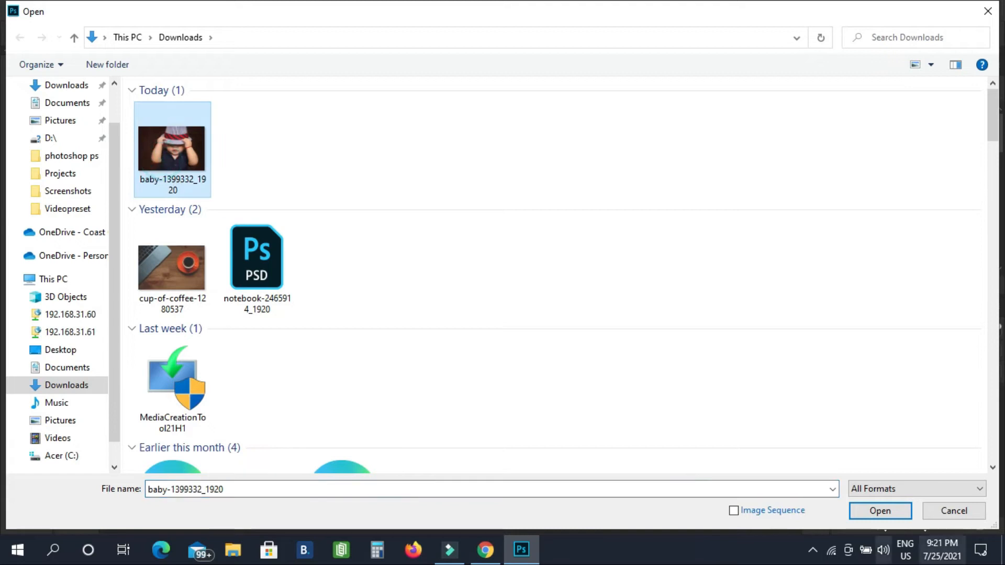
{"action": "left_click", "coordinate": [888, 511]}
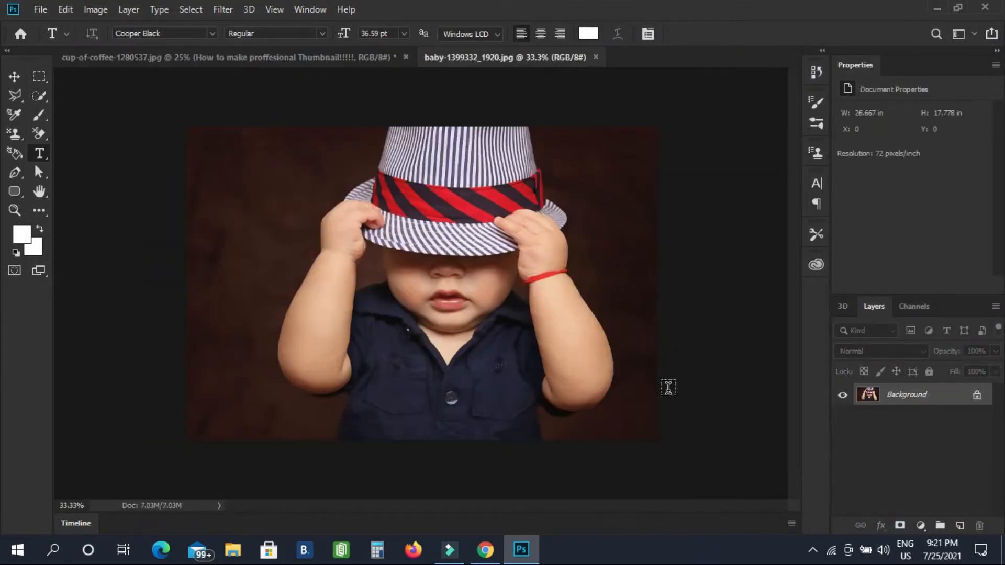
Select the child, including hat, face, shirt and both arms, with the Quick Selection tool
{"action": "left_click", "coordinate": [39, 96]}
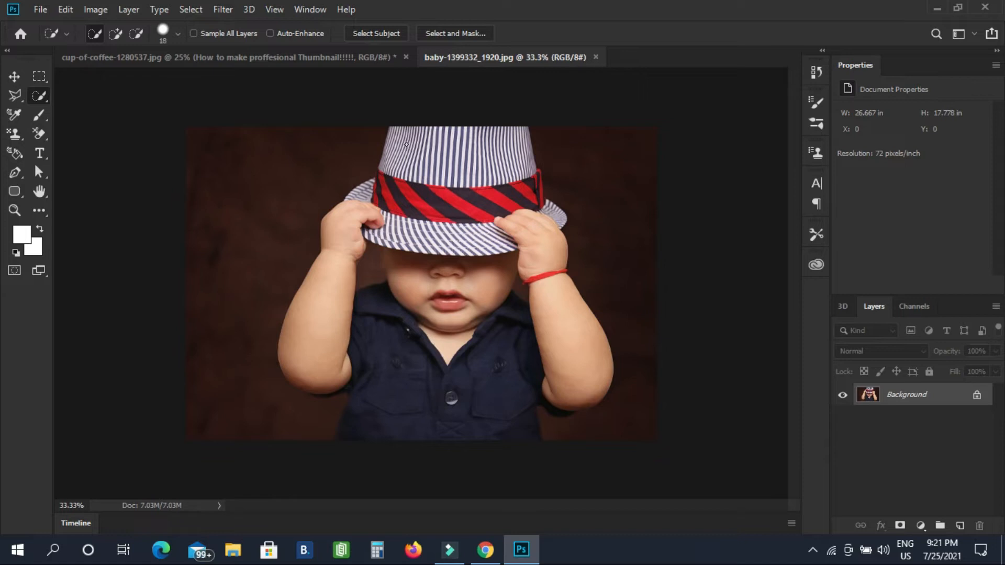
{"action": "mouse_move", "coordinate": [430, 257]}
{"action": "left_mouse_down"}
{"action": "mouse_move", "coordinate": [425, 314]}
{"action": "mouse_move", "coordinate": [450, 349]}
{"action": "mouse_move", "coordinate": [439, 371]}
{"action": "mouse_move", "coordinate": [442, 430]}
{"action": "left_mouse_up"}
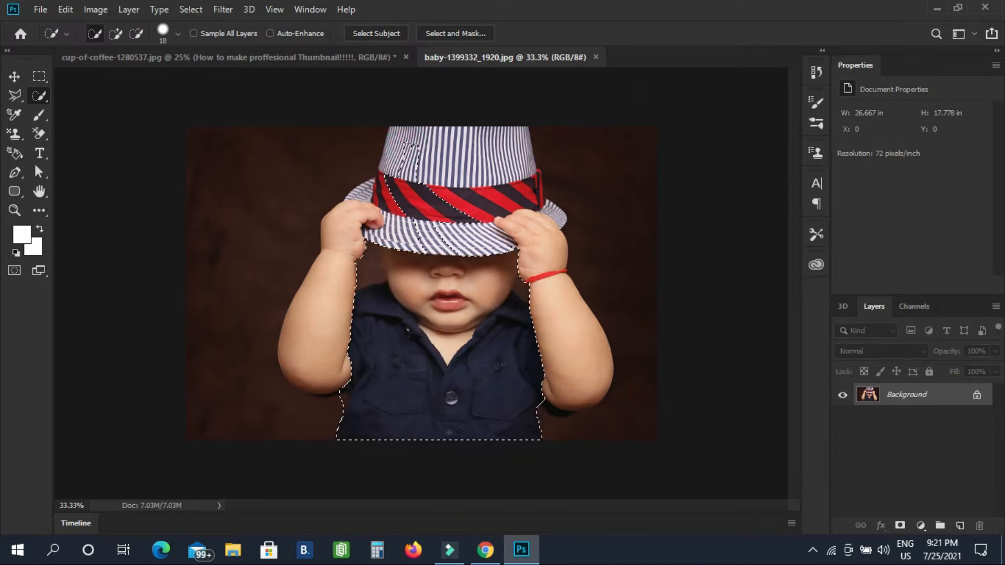
{"action": "left_click", "coordinate": [585, 384]}
{"action": "mouse_move", "coordinate": [541, 283]}
{"action": "left_mouse_down"}
{"action": "mouse_move", "coordinate": [546, 221]}
{"action": "mouse_move", "coordinate": [516, 153]}
{"action": "mouse_move", "coordinate": [393, 144]}
{"action": "mouse_move", "coordinate": [396, 191]}
{"action": "mouse_move", "coordinate": [345, 234]}
{"action": "mouse_move", "coordinate": [313, 300]}
{"action": "mouse_move", "coordinate": [308, 323]}
{"action": "mouse_move", "coordinate": [326, 346]}
{"action": "left_mouse_up"}
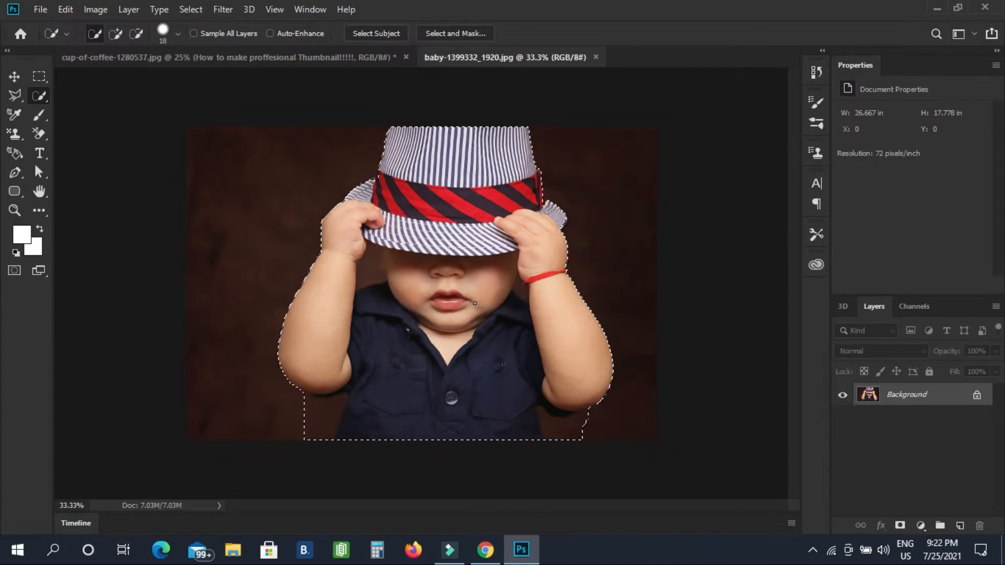
Refine the selection by subtracting the background beneath both elbows and including the dark sleeve edge under the elbow on the right
{"action": "key", "text": "shift"}
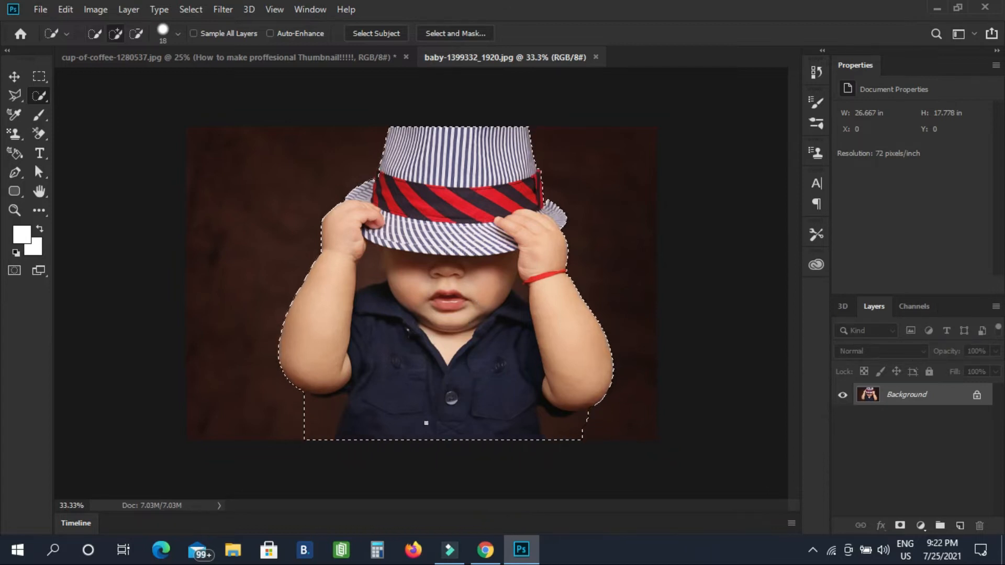
{"action": "left_click", "coordinate": [135, 34]}
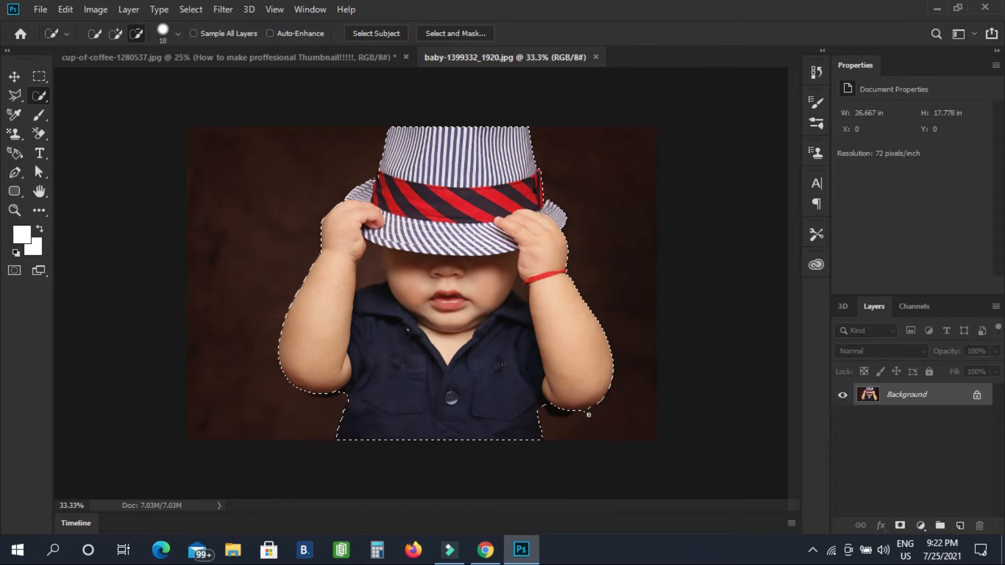
{"action": "left_click", "coordinate": [588, 415]}
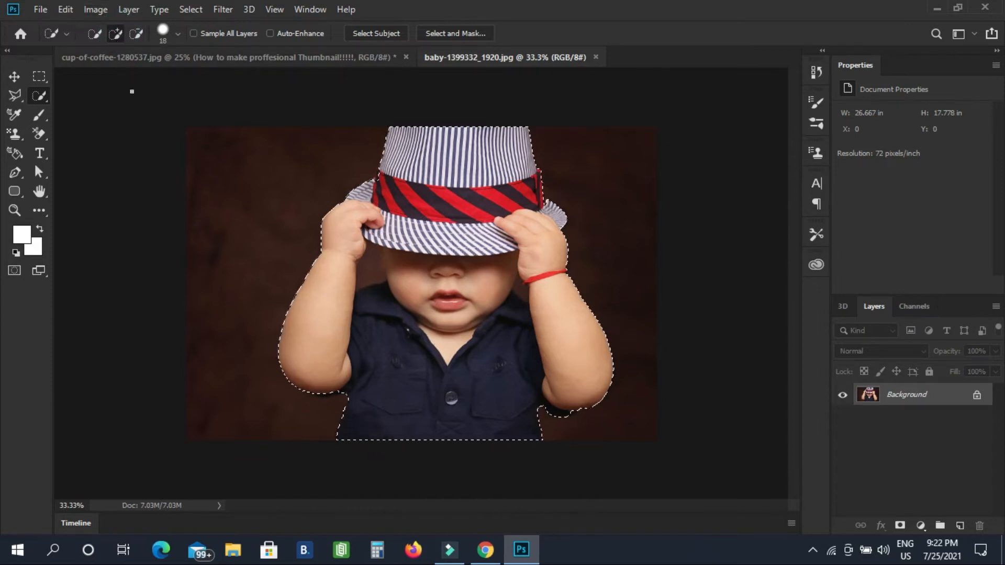
{"action": "left_click", "coordinate": [95, 33]}
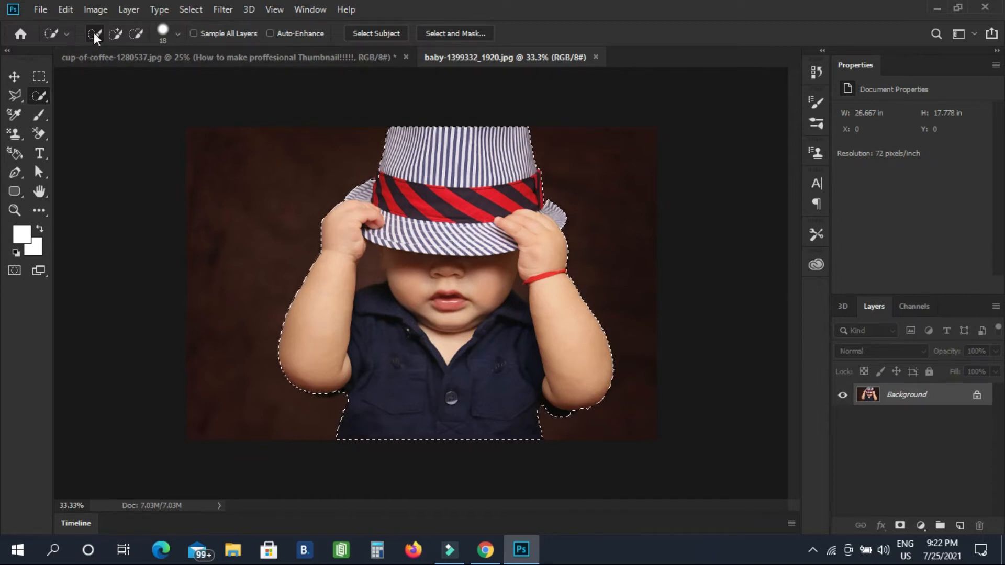
{"action": "left_click_drag", "start_coordinate": [370, 251], "coordinate": [367, 272]}
{"action": "left_click_drag", "start_coordinate": [371, 265], "coordinate": [374, 251]}
{"action": "left_click_drag", "start_coordinate": [394, 302], "coordinate": [391, 300]}
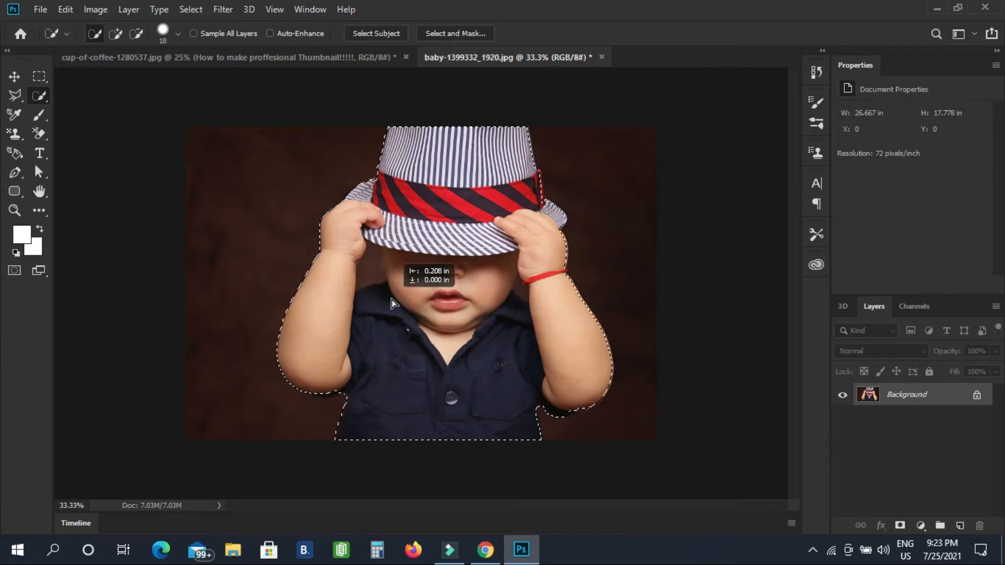
{"action": "left_click_drag", "start_coordinate": [391, 299], "coordinate": [391, 299]}
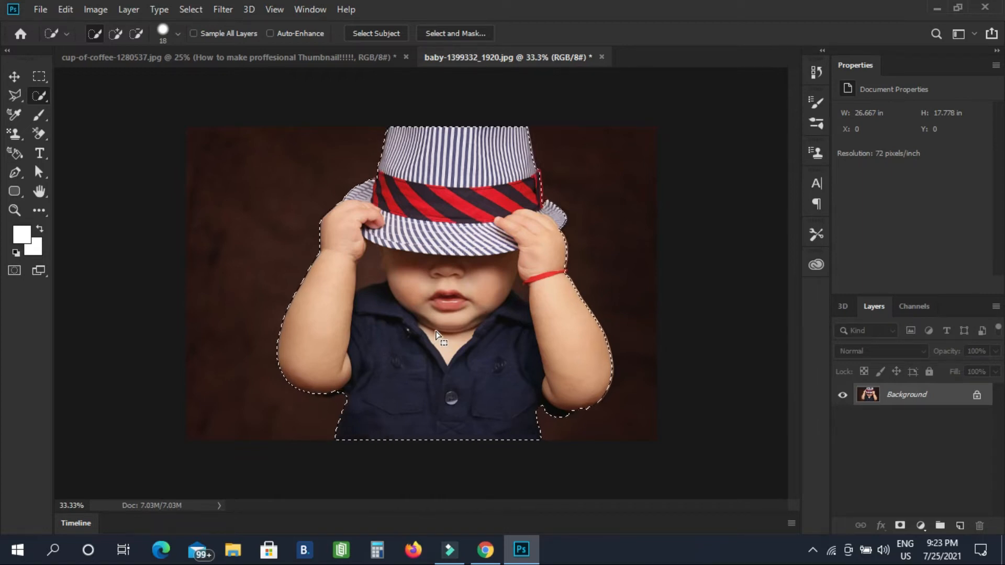
{"action": "key", "text": "ctrl+d"}
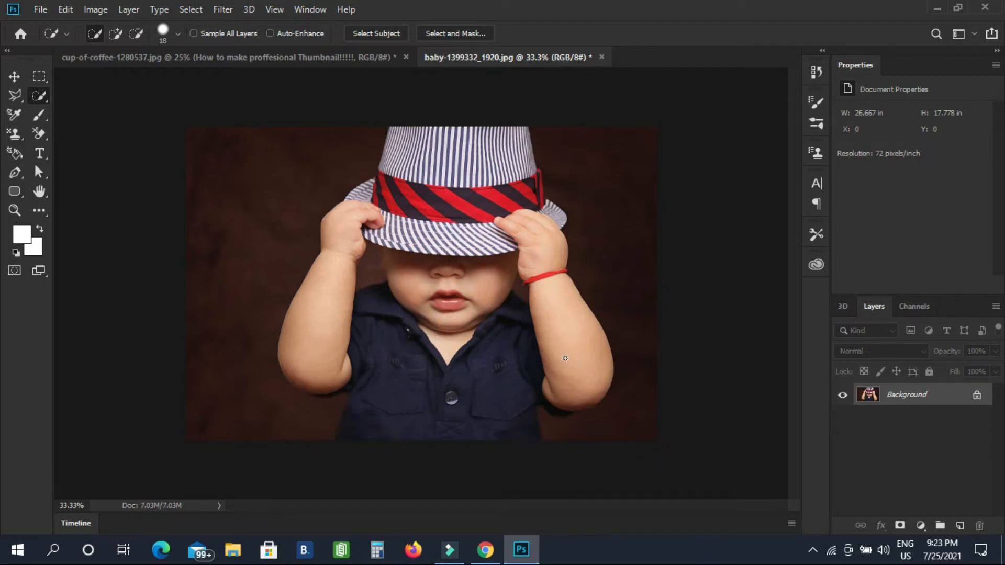
{"action": "key", "text": "ctrl+z"}
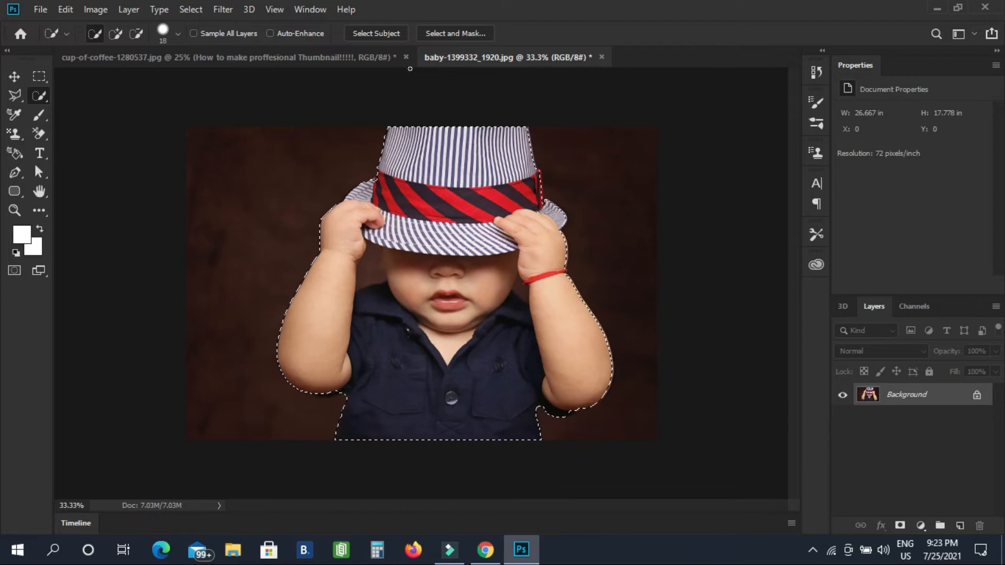
Refine the child's selection edge in Select and Mask with a radius of 8 px and smoothing of 22
{"action": "left_click", "coordinate": [482, 33]}
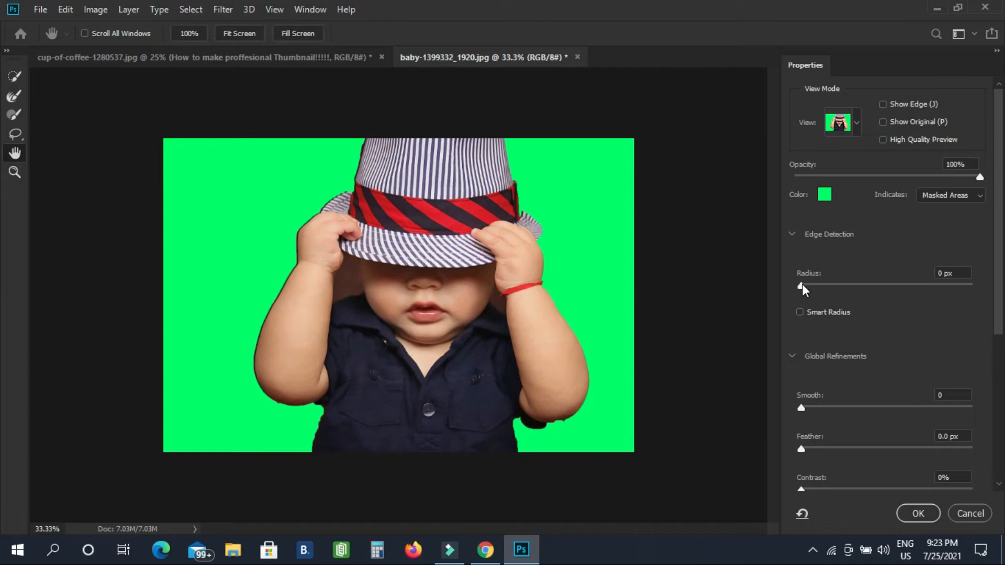
{"action": "left_click_drag", "start_coordinate": [802, 284], "coordinate": [923, 285]}
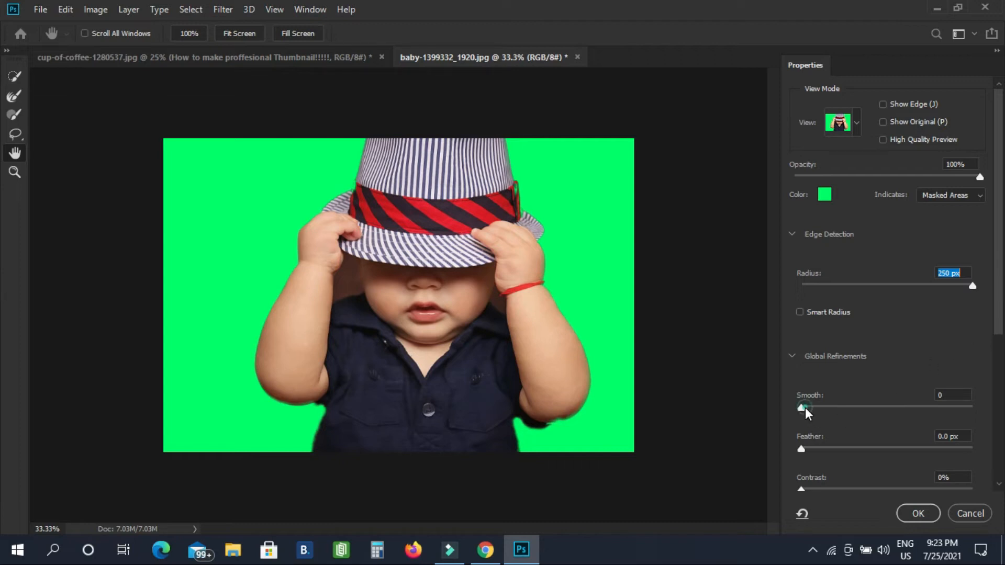
{"action": "left_click", "coordinate": [934, 406]}
{"action": "scroll", "coordinate": [837, 461], "scroll_direction": "down", "scroll_amount": 1}
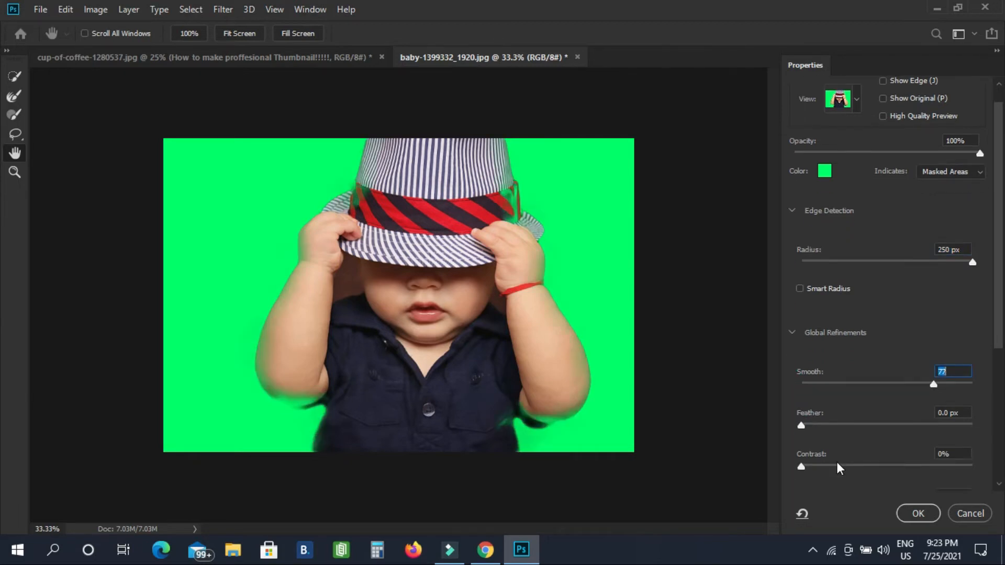
{"action": "mouse_move", "coordinate": [802, 424]}
{"action": "left_mouse_down"}
{"action": "mouse_move", "coordinate": [895, 424]}
{"action": "mouse_move", "coordinate": [800, 417]}
{"action": "left_mouse_up"}
{"action": "left_click_drag", "start_coordinate": [933, 383], "coordinate": [888, 383]}
{"action": "left_click", "coordinate": [875, 382]}
{"action": "left_click", "coordinate": [857, 384]}
{"action": "left_click", "coordinate": [915, 260]}
{"action": "left_click_drag", "start_coordinate": [904, 262], "coordinate": [862, 266]}
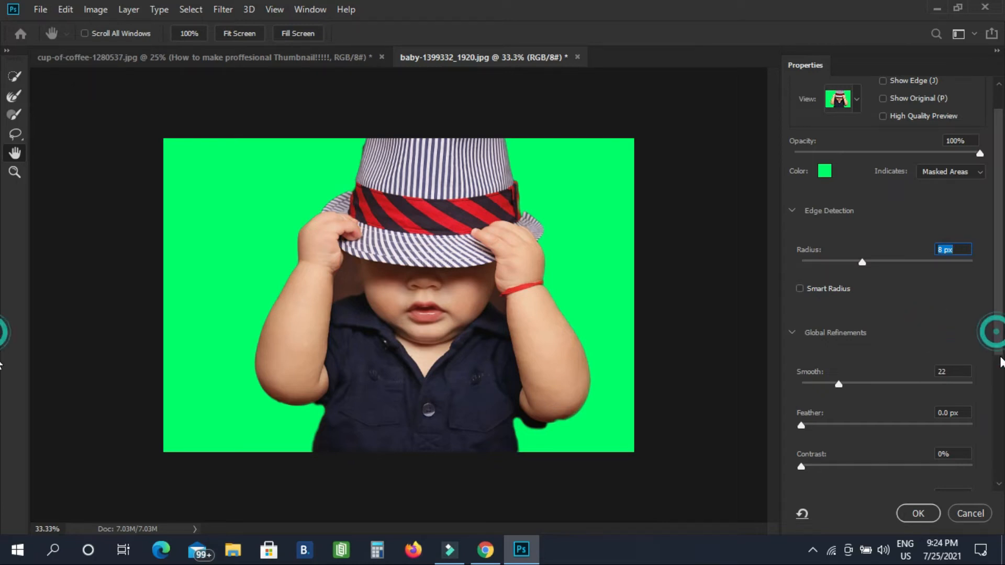
Output the refined selection of the child to a new layer
{"action": "left_click_drag", "start_coordinate": [998, 335], "coordinate": [1001, 384]}
{"action": "scroll", "coordinate": [940, 480], "scroll_direction": "down", "scroll_amount": 5}
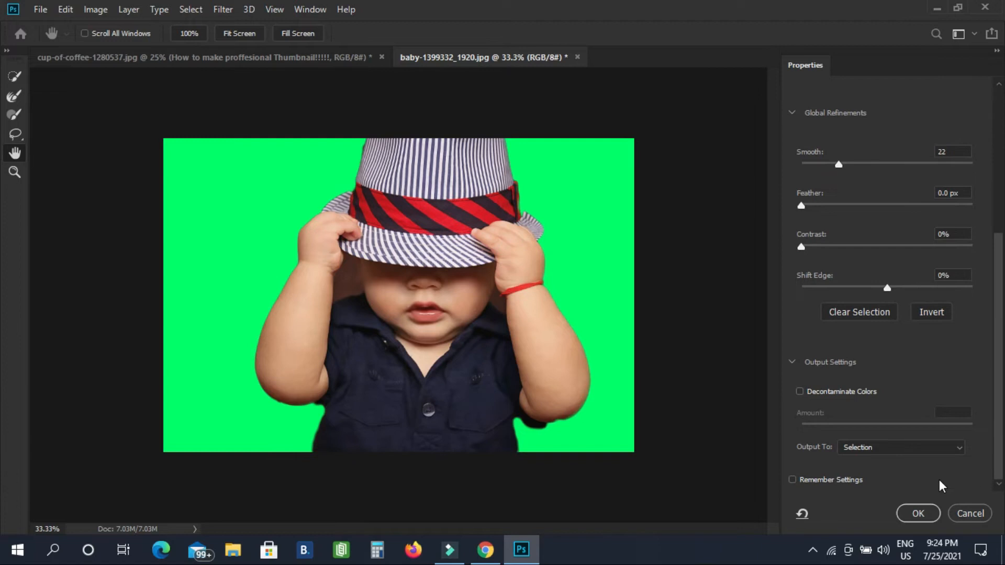
{"action": "left_click", "coordinate": [899, 444]}
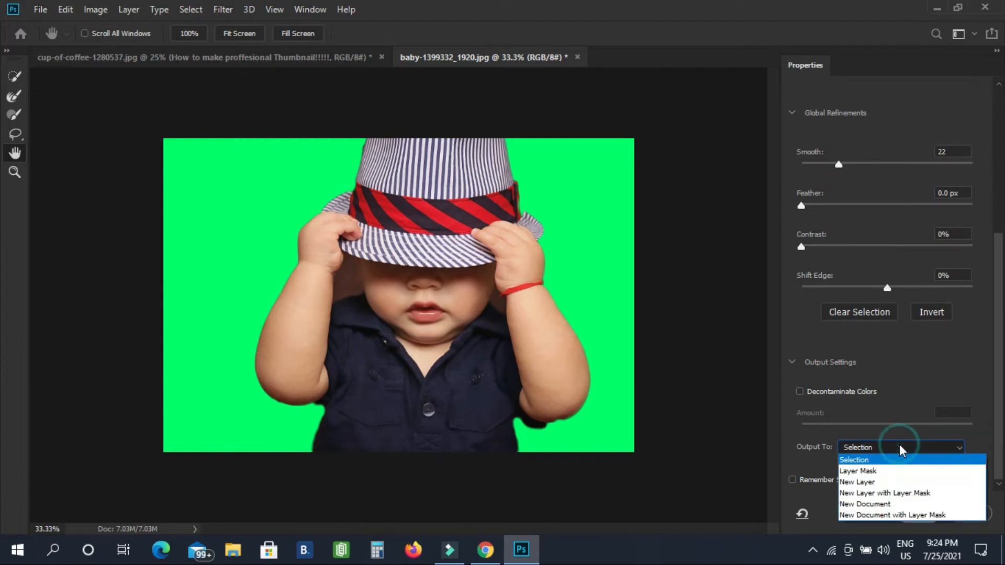
{"action": "left_click", "coordinate": [888, 480]}
{"action": "left_click", "coordinate": [917, 513]}
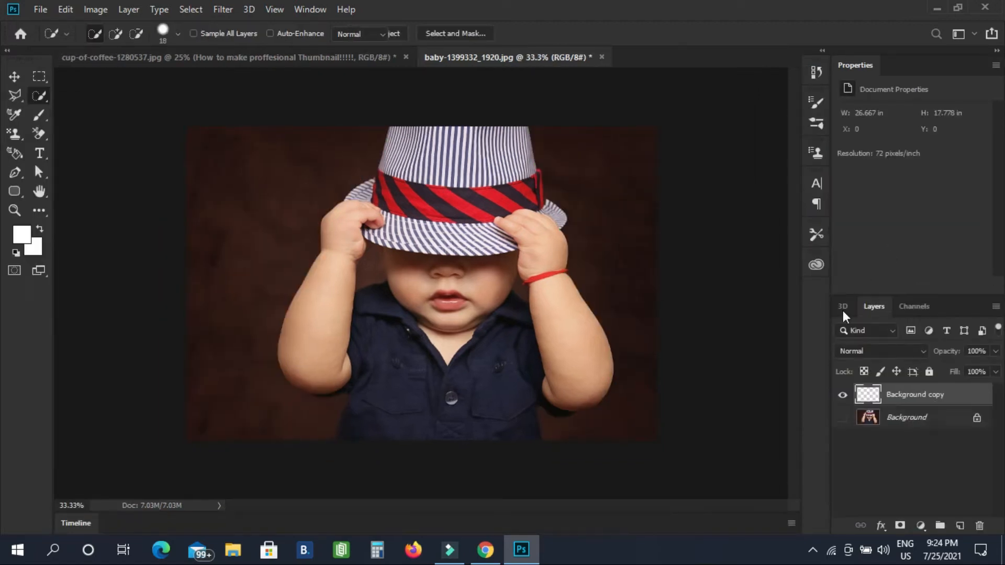
Bring the cut-out child into the cup-of-coffee document's lower-left corner, and enlarge the title slightly and move it up above the hat
{"action": "left_click_drag", "start_coordinate": [919, 402], "coordinate": [357, 393]}
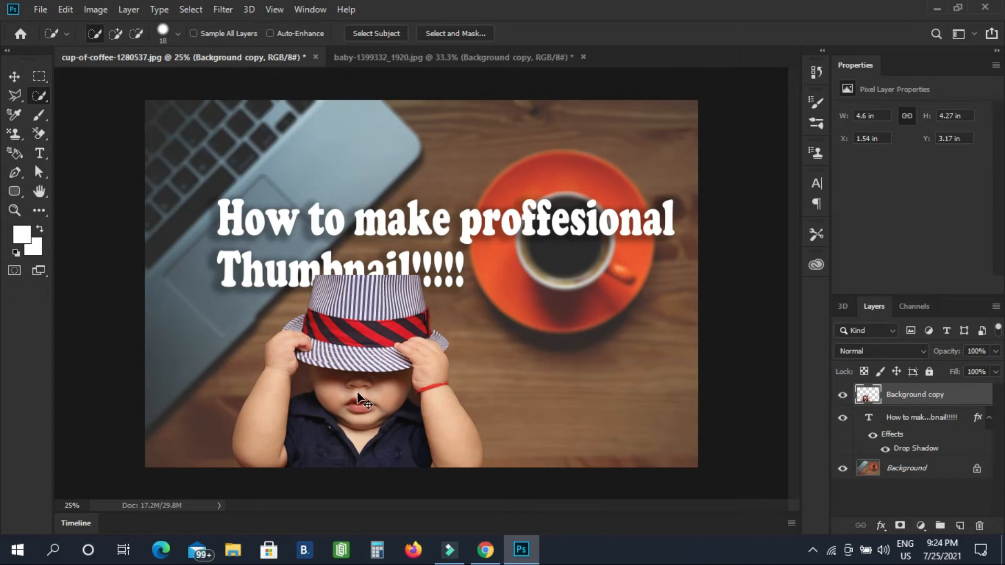
{"action": "key", "text": "ctrl+t"}
{"action": "left_click_drag", "start_coordinate": [358, 391], "coordinate": [534, 370]}
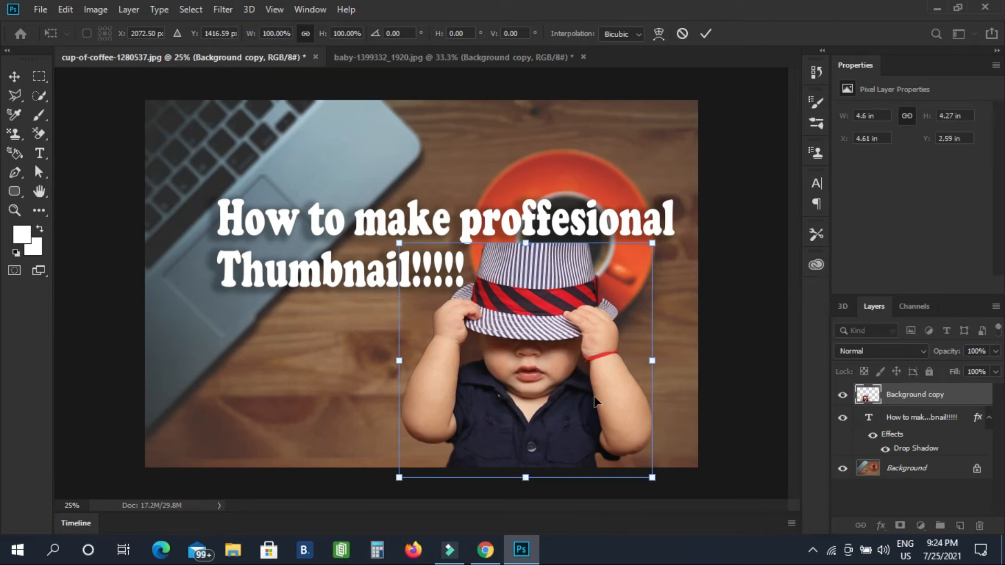
{"action": "left_click", "coordinate": [925, 428]}
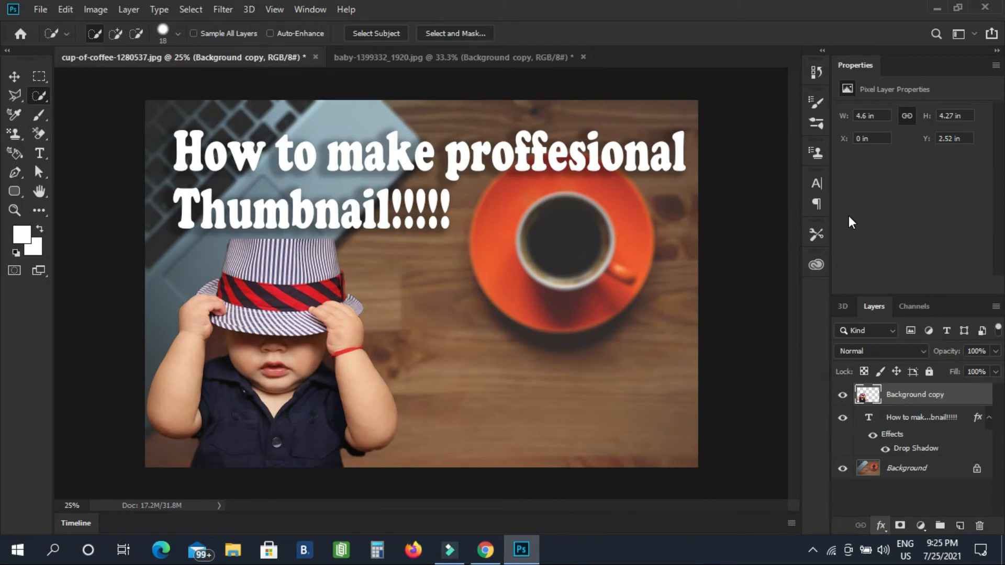
Add a white 24 px outside stroke with Normal blending at 100% opacity around the cut-out child
{"action": "left_click", "coordinate": [848, 216]}
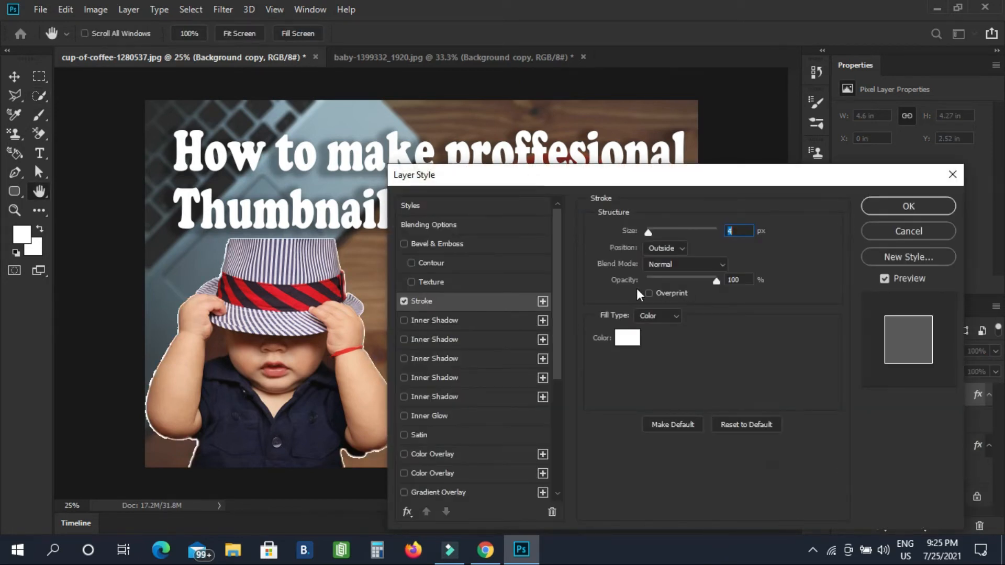
{"action": "left_click_drag", "start_coordinate": [648, 236], "coordinate": [656, 231]}
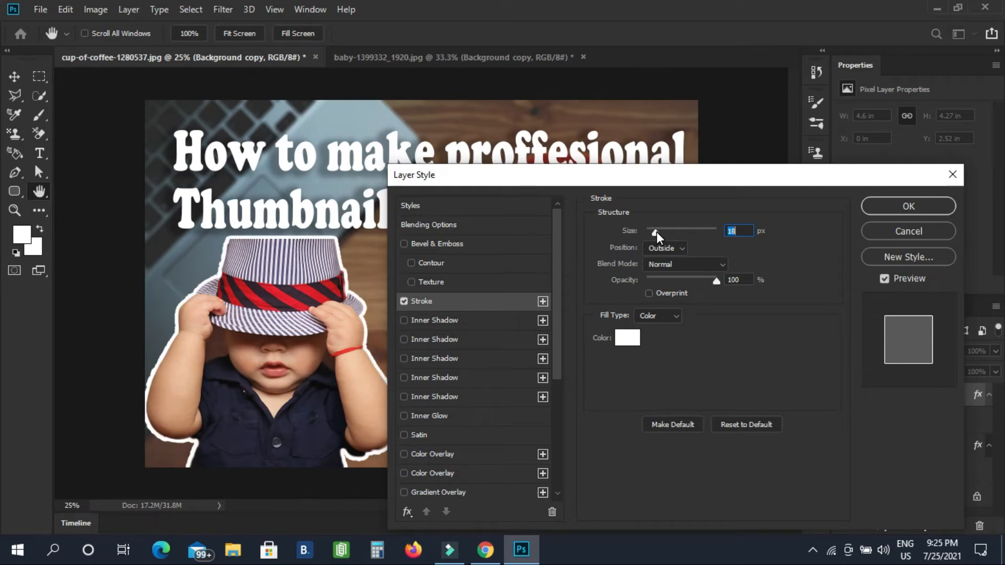
{"action": "left_click_drag", "start_coordinate": [656, 231], "coordinate": [660, 230]}
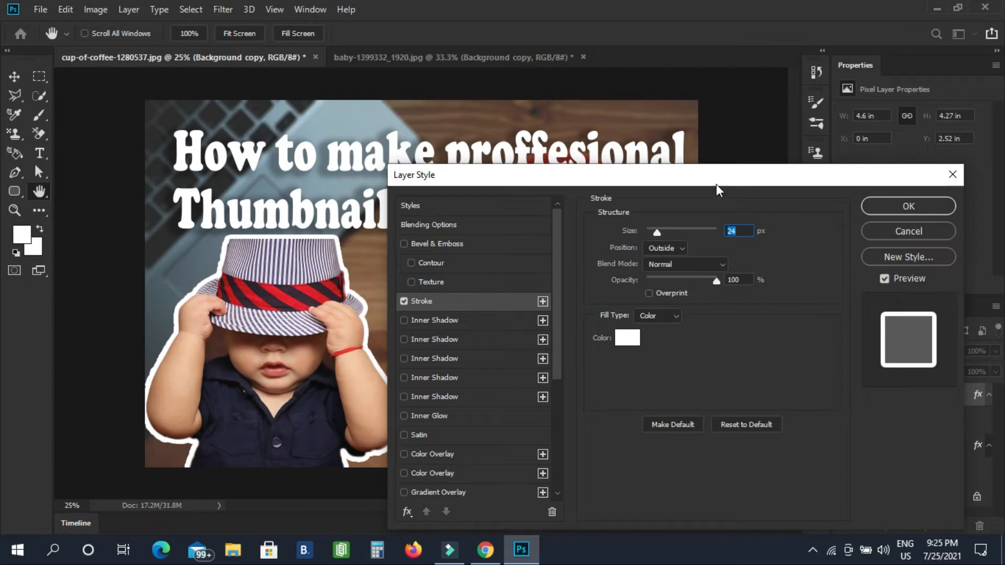
{"action": "left_click_drag", "start_coordinate": [720, 176], "coordinate": [864, 225]}
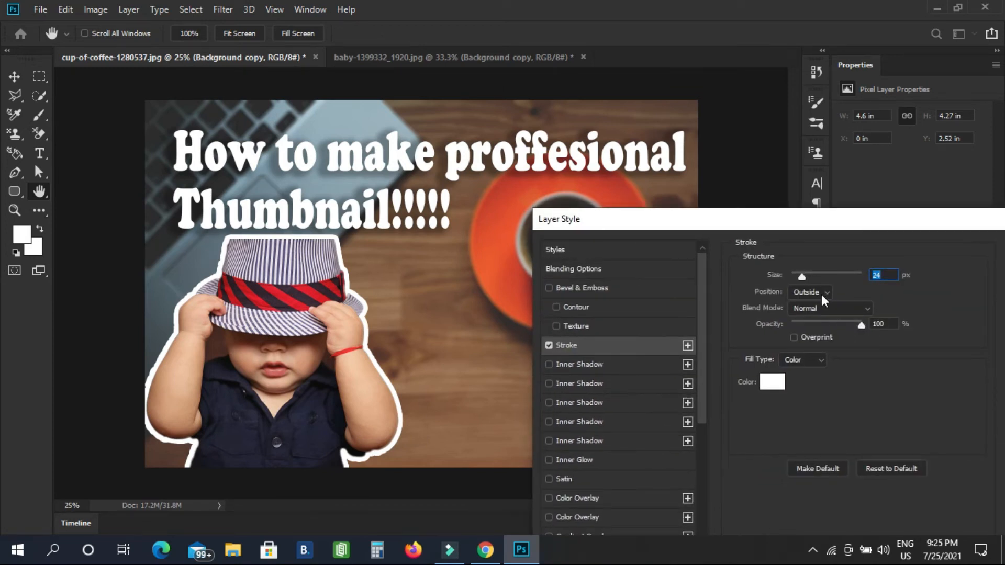
{"action": "left_click", "coordinate": [824, 308]}
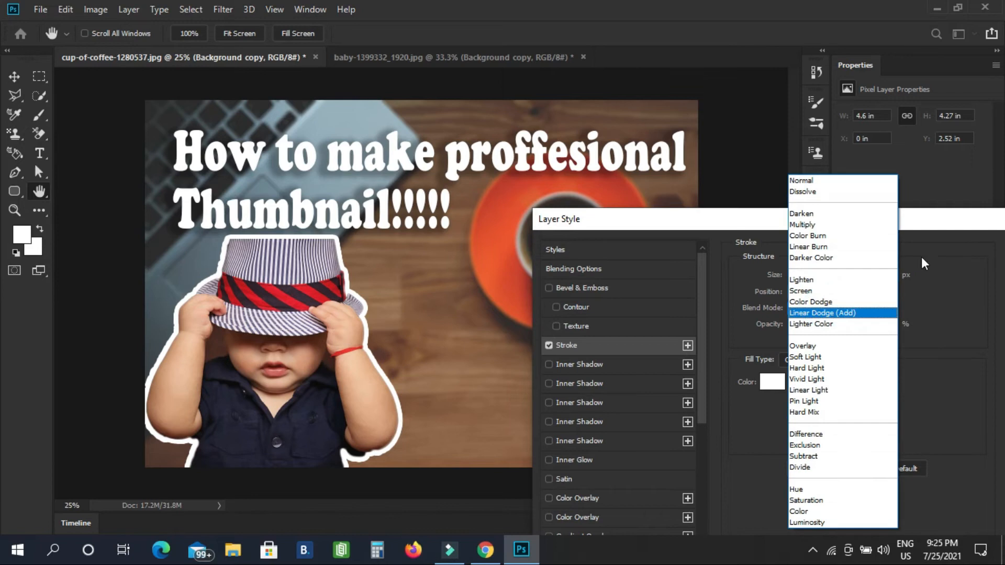
{"action": "left_click", "coordinate": [950, 220]}
{"action": "left_click_drag", "start_coordinate": [934, 224], "coordinate": [745, 226]}
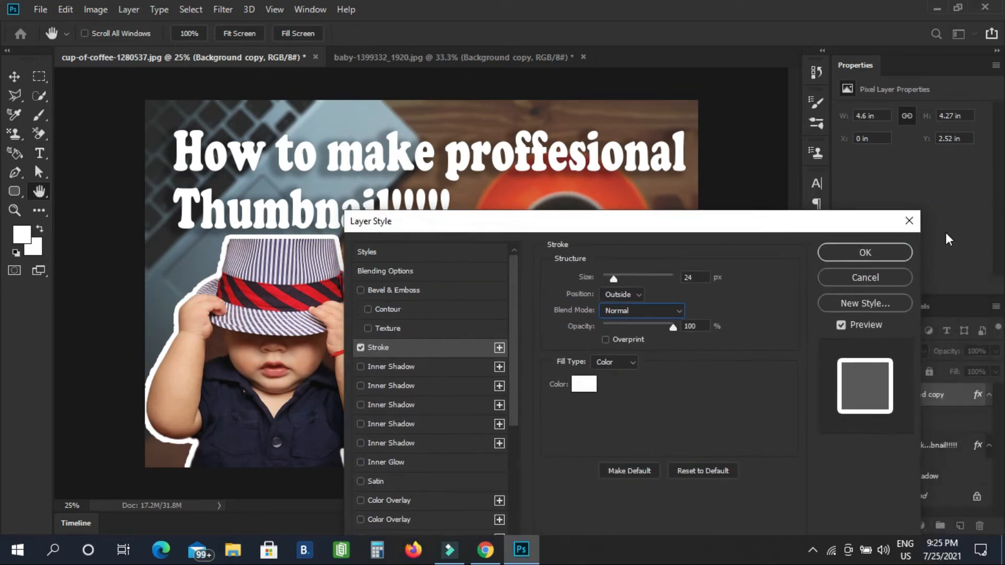
{"action": "left_click", "coordinate": [874, 247]}
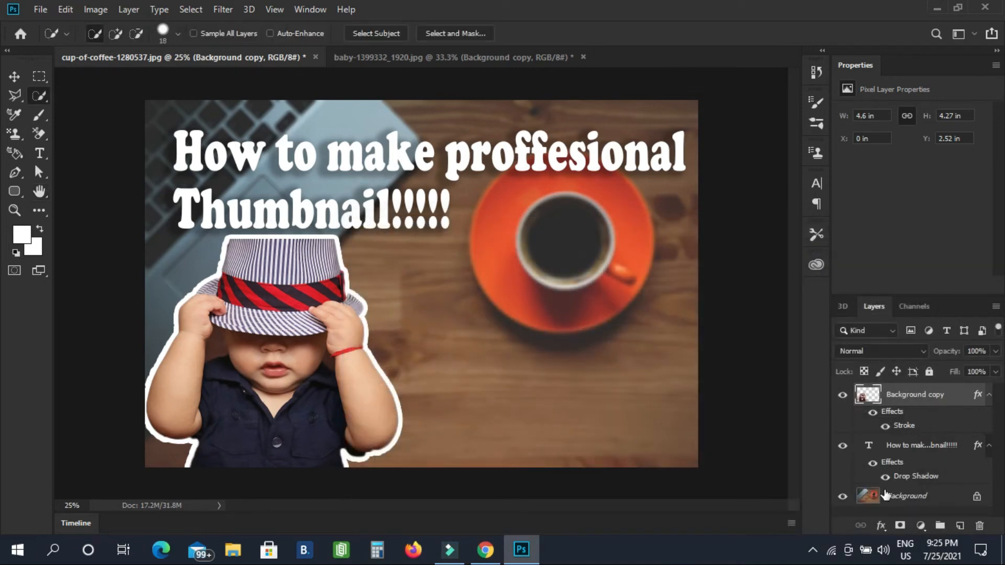
Add a Multiply drop shadow to the child's layer with 44% opacity, 77 px distance and about 50% spread
{"action": "left_click", "coordinate": [880, 525]}
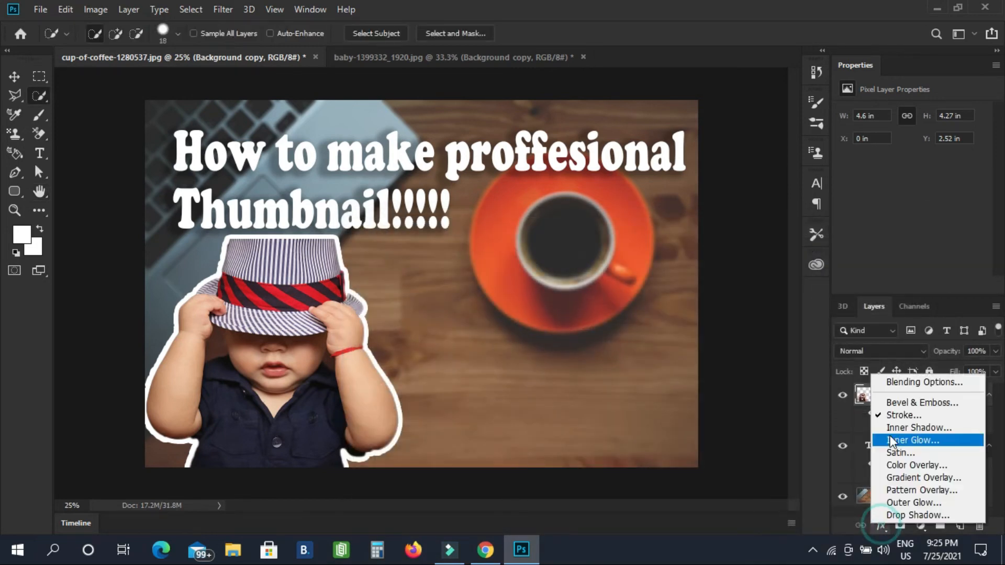
{"action": "left_click", "coordinate": [903, 515]}
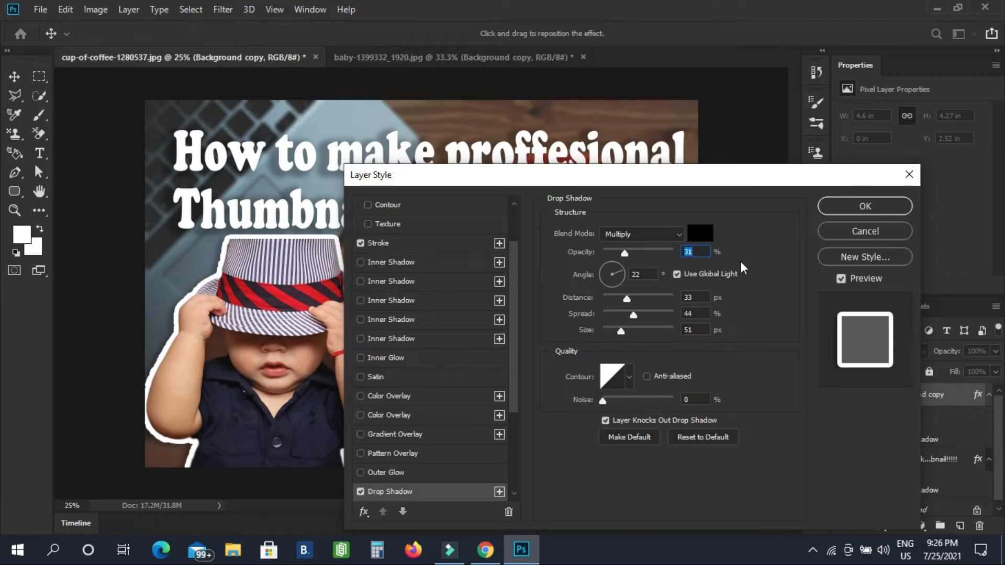
{"action": "left_click_drag", "start_coordinate": [752, 170], "coordinate": [888, 243]}
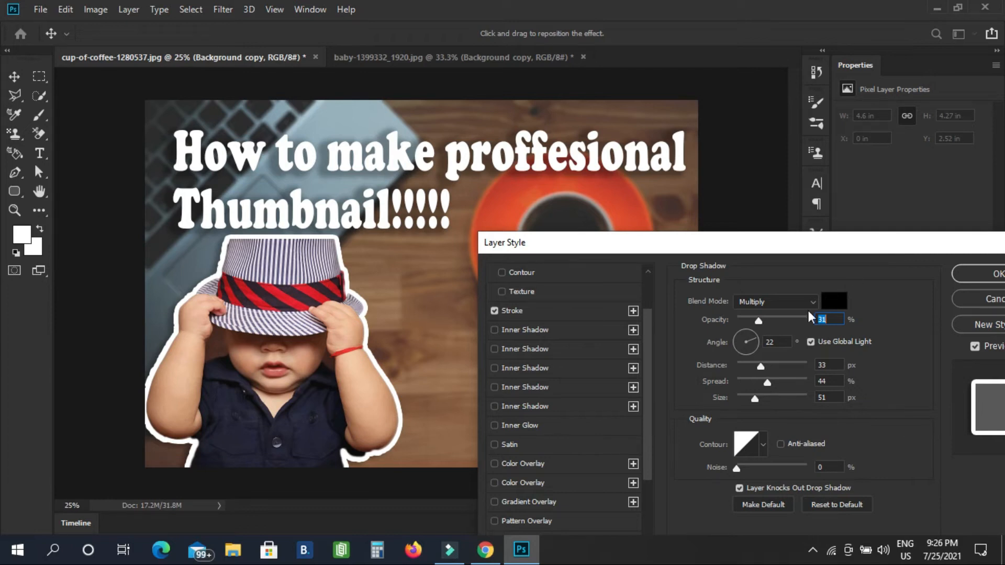
{"action": "left_click", "coordinate": [835, 304]}
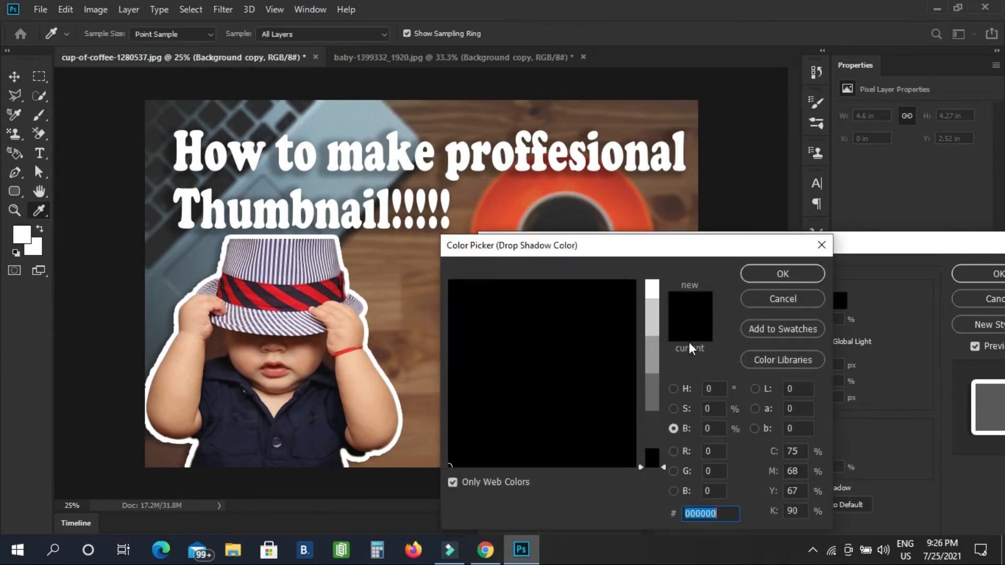
{"action": "left_click", "coordinate": [821, 244]}
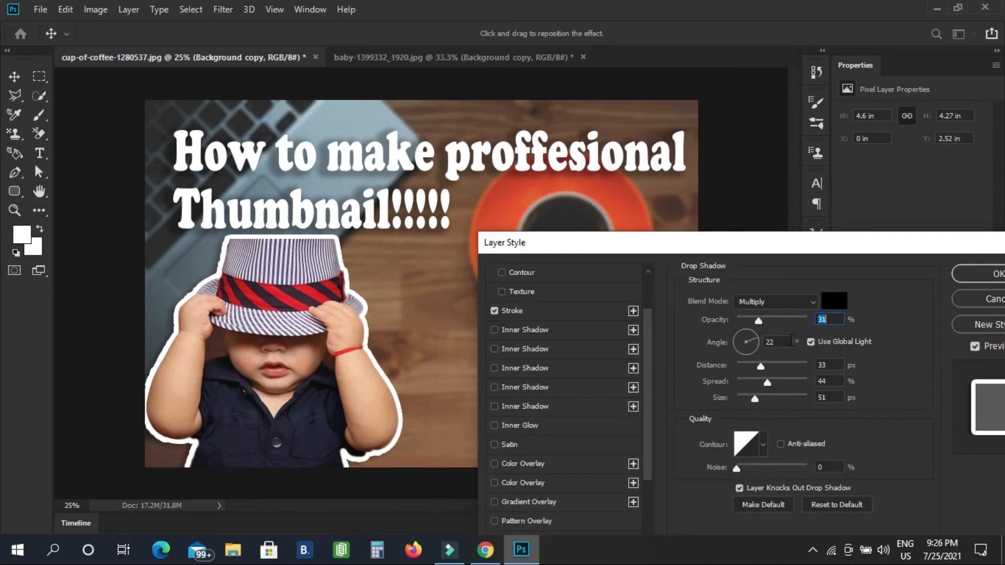
{"action": "mouse_move", "coordinate": [759, 319]}
{"action": "left_mouse_down"}
{"action": "mouse_move", "coordinate": [726, 323]}
{"action": "mouse_move", "coordinate": [794, 313]}
{"action": "mouse_move", "coordinate": [771, 318]}
{"action": "left_mouse_up"}
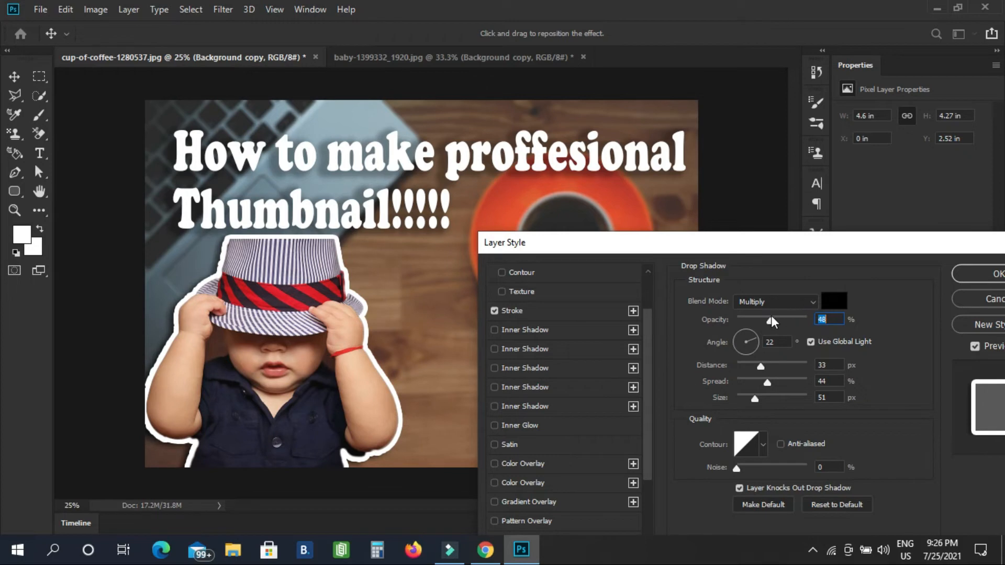
{"action": "mouse_move", "coordinate": [761, 365]}
{"action": "left_mouse_down"}
{"action": "mouse_move", "coordinate": [799, 356]}
{"action": "mouse_move", "coordinate": [784, 356]}
{"action": "left_mouse_up"}
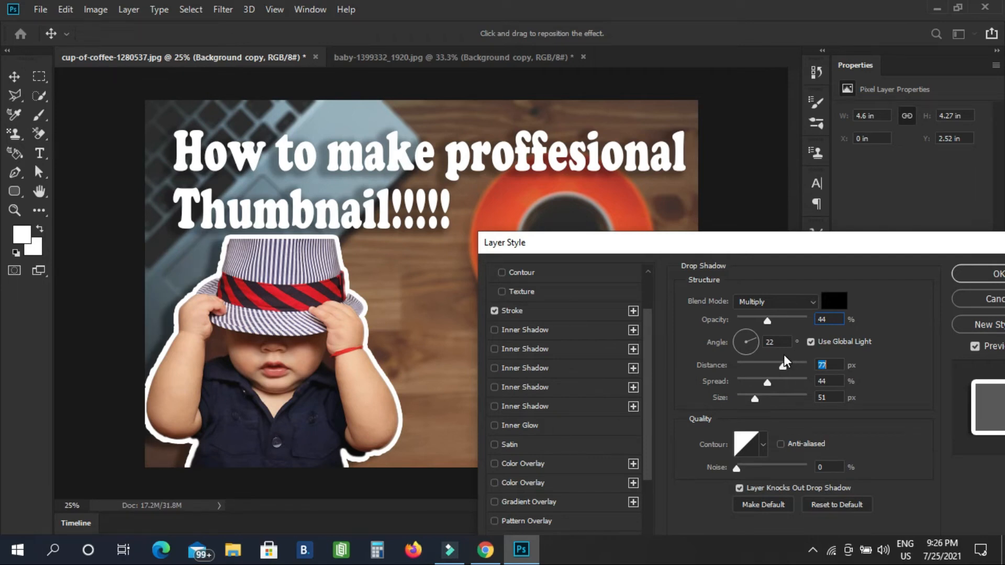
{"action": "mouse_move", "coordinate": [768, 383]}
{"action": "left_mouse_down"}
{"action": "mouse_move", "coordinate": [790, 378]}
{"action": "mouse_move", "coordinate": [775, 377]}
{"action": "left_mouse_up"}
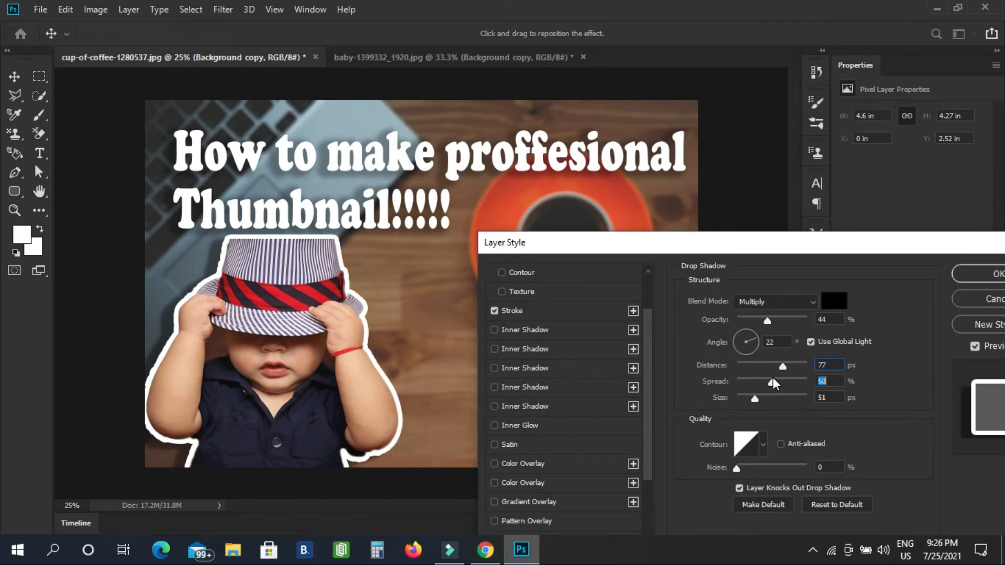
{"action": "left_click_drag", "start_coordinate": [770, 377], "coordinate": [754, 395]}
{"action": "left_click_drag", "start_coordinate": [883, 243], "coordinate": [791, 257]}
{"action": "left_click", "coordinate": [878, 286]}
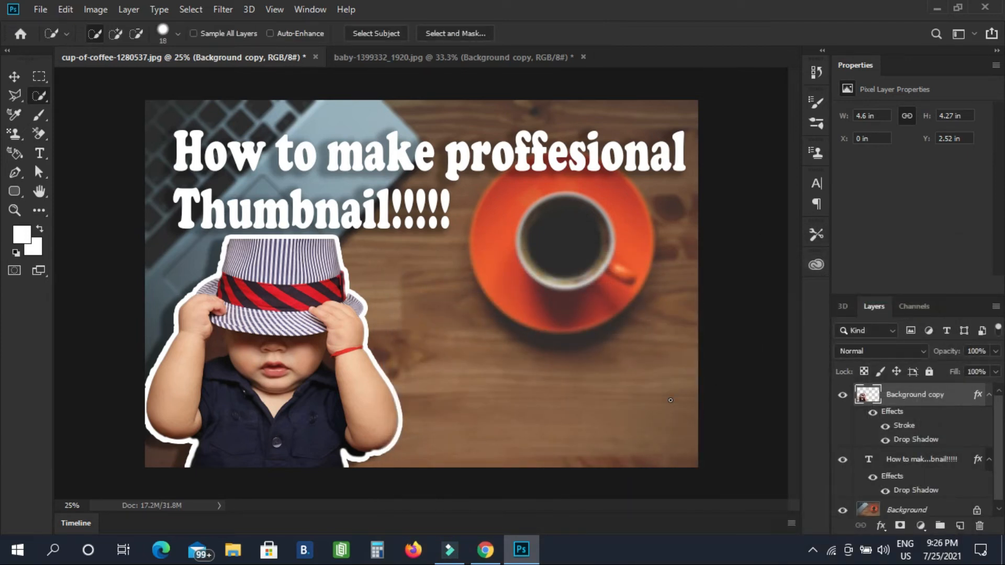
Scale the title text to about 100.8% and shift it slightly up and to the left, to X 0.32 in and Y 0.29 in
{"action": "left_click", "coordinate": [890, 460]}
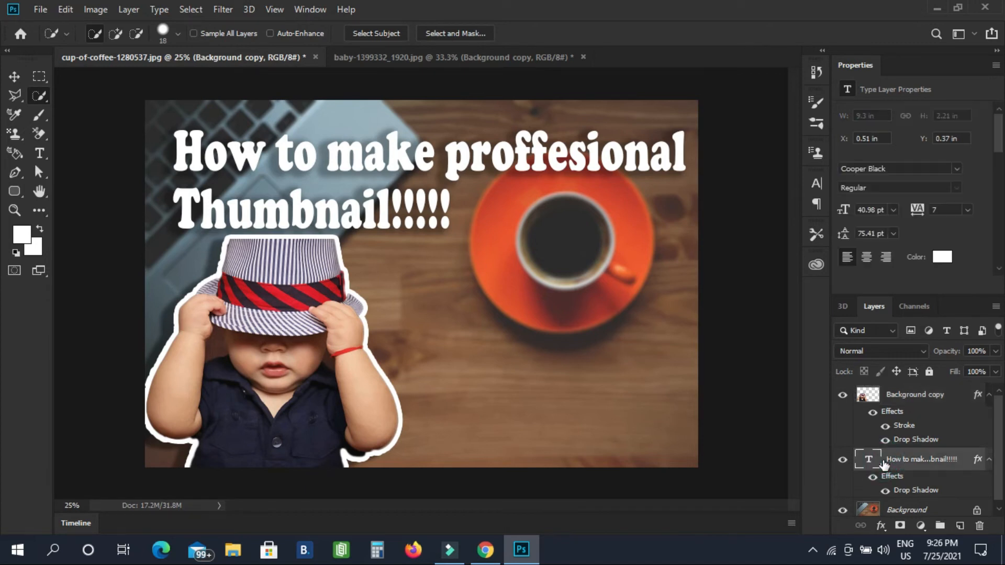
{"action": "key", "text": "ctrl+t"}
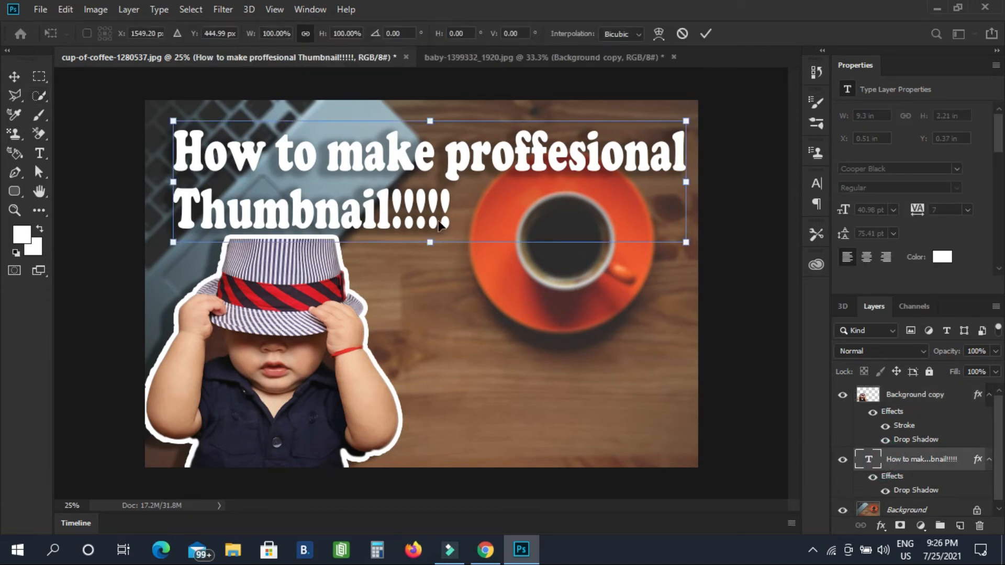
{"action": "mouse_move", "coordinate": [494, 215]}
{"action": "left_mouse_down"}
{"action": "mouse_move", "coordinate": [479, 213]}
{"action": "mouse_move", "coordinate": [475, 198]}
{"action": "mouse_move", "coordinate": [489, 210]}
{"action": "left_mouse_up"}
{"action": "left_click_drag", "start_coordinate": [677, 239], "coordinate": [701, 244]}
{"action": "left_click_drag", "start_coordinate": [691, 242], "coordinate": [685, 240]}
{"action": "left_click_drag", "start_coordinate": [428, 119], "coordinate": [428, 119]}
{"action": "left_click", "coordinate": [443, 184]}
{"action": "left_click_drag", "start_coordinate": [443, 183], "coordinate": [440, 179]}
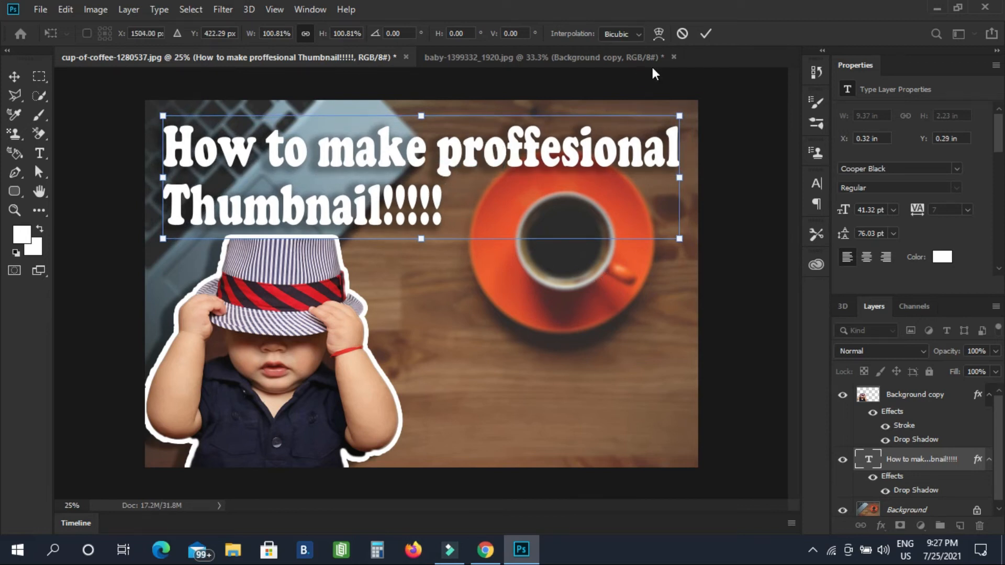
{"action": "left_click", "coordinate": [706, 34]}
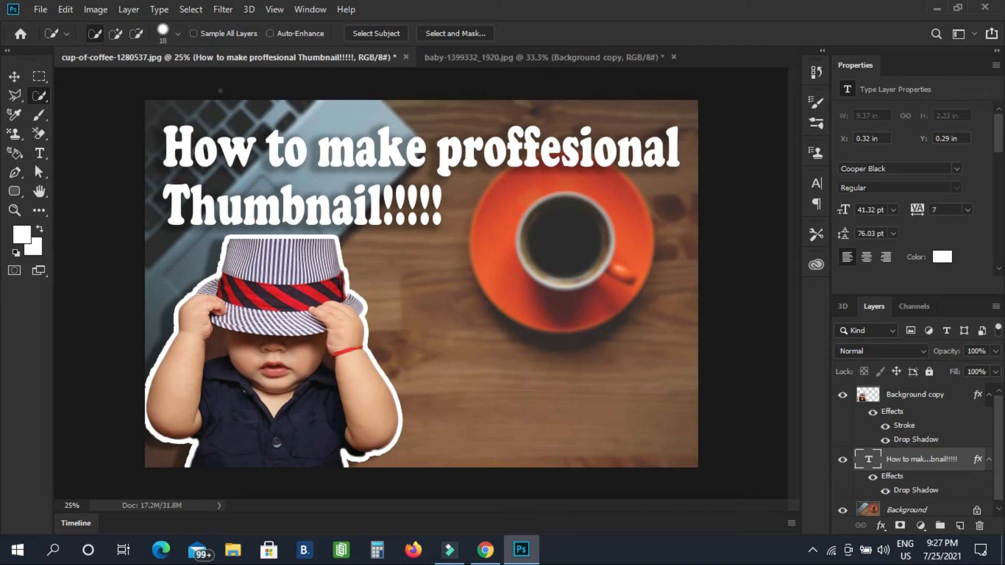
Open the red arrow image down-47585_1280.png from the Thumbnail folder inside Pictures > youtube work > Youtube Tools
{"action": "left_click", "coordinate": [42, 11]}
{"action": "left_click", "coordinate": [56, 39]}
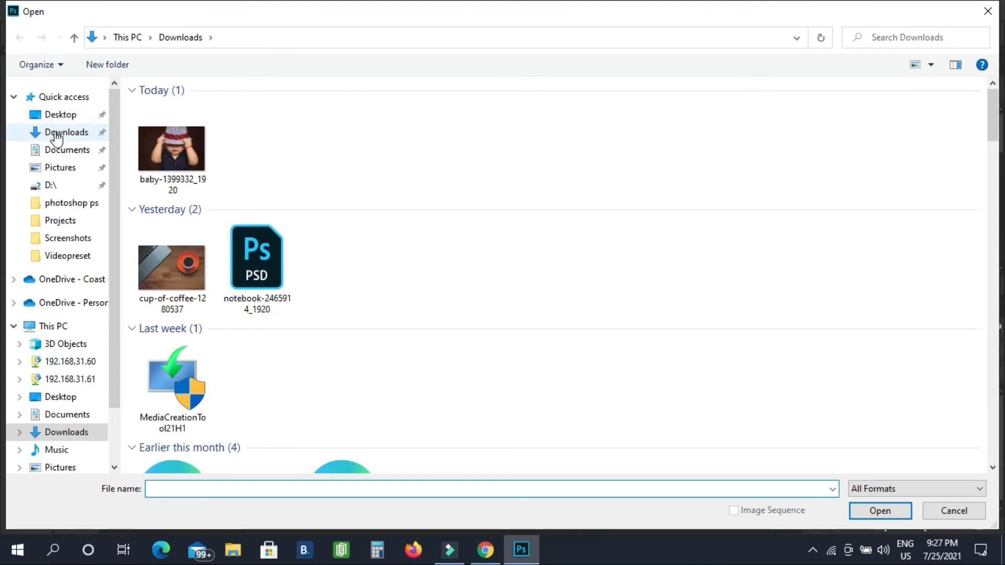
{"action": "left_click", "coordinate": [55, 135]}
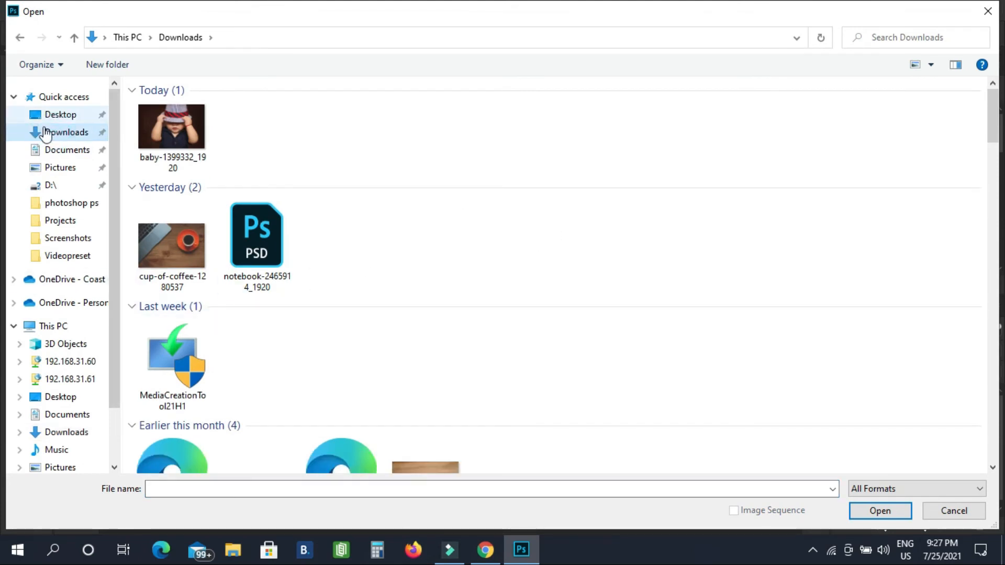
{"action": "left_click", "coordinate": [66, 168]}
{"action": "double_click", "coordinate": [813, 154]}
{"action": "left_click", "coordinate": [390, 140]}
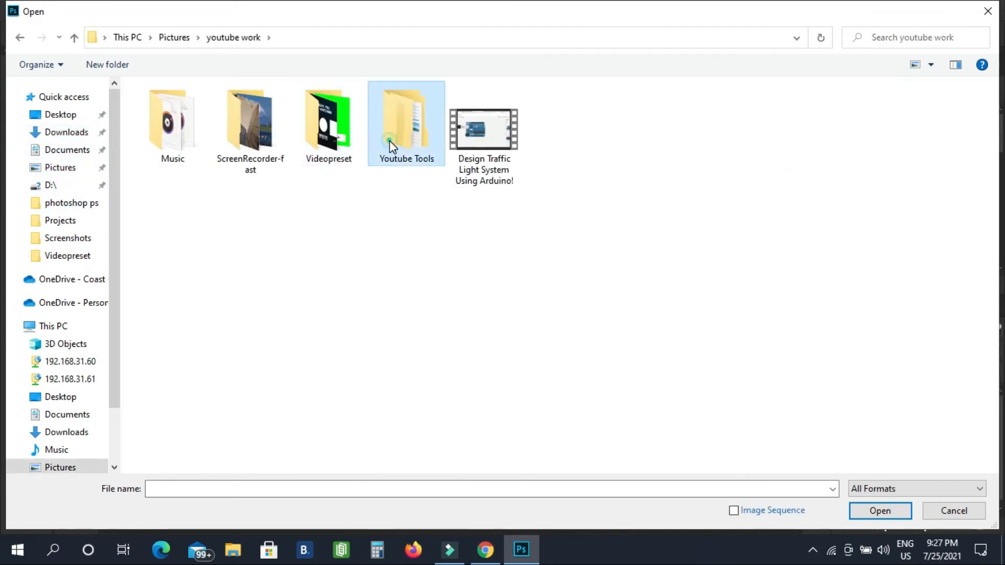
{"action": "double_click", "coordinate": [389, 141]}
{"action": "left_click", "coordinate": [182, 148]}
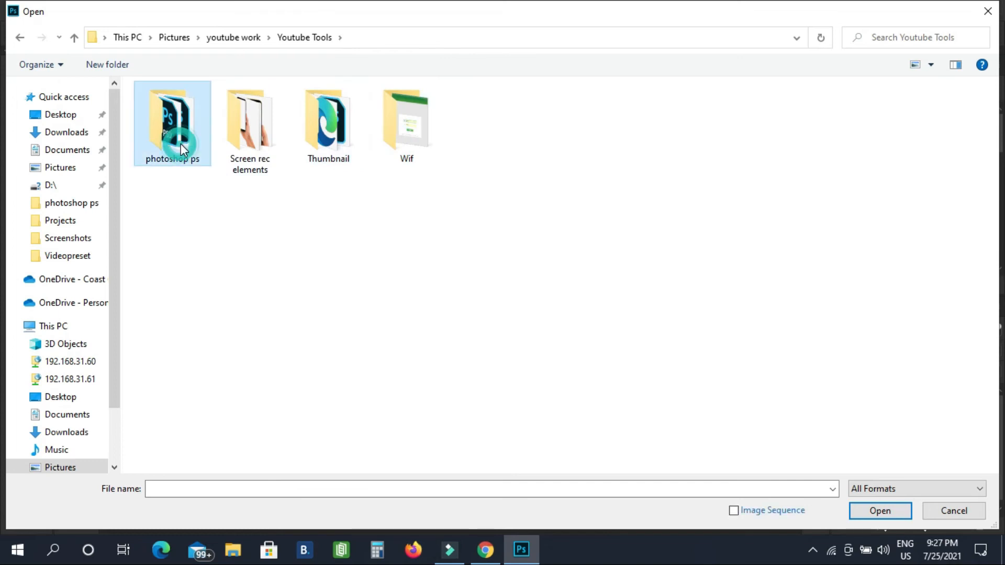
{"action": "double_click", "coordinate": [180, 145]}
{"action": "left_click", "coordinate": [20, 37]}
{"action": "double_click", "coordinate": [324, 142]}
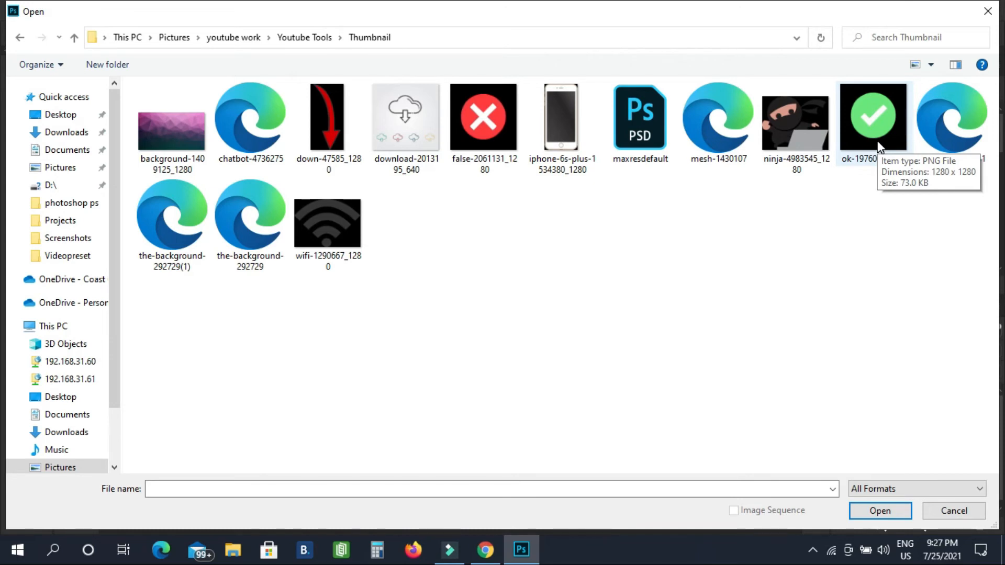
{"action": "left_click", "coordinate": [317, 121]}
{"action": "left_click", "coordinate": [880, 511]}
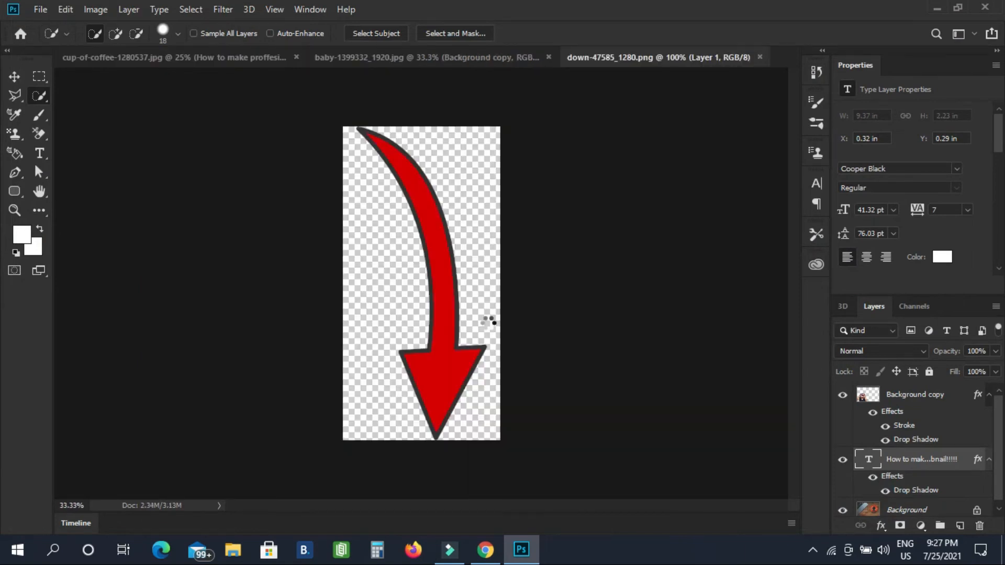
Bring the red arrow into the cup-of-coffee document, scaled to about 62% and rotated about 24.6°, between the child and the cup
{"action": "left_click_drag", "start_coordinate": [917, 401], "coordinate": [519, 348]}
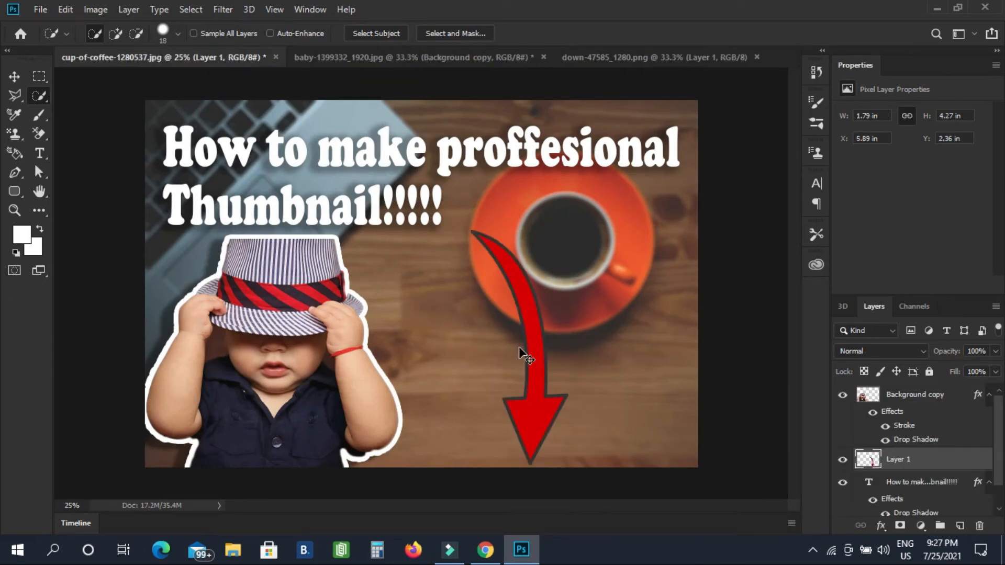
{"action": "key", "text": "ctrl+t"}
{"action": "left_click_drag", "start_coordinate": [532, 397], "coordinate": [505, 333]}
{"action": "left_click_drag", "start_coordinate": [556, 432], "coordinate": [489, 437]}
{"action": "left_click_drag", "start_coordinate": [510, 318], "coordinate": [512, 359]}
{"action": "left_click", "coordinate": [585, 240]}
{"action": "left_click", "coordinate": [584, 240]}
{"action": "left_click_drag", "start_coordinate": [585, 240], "coordinate": [523, 304]}
{"action": "left_click_drag", "start_coordinate": [466, 344], "coordinate": [460, 296]}
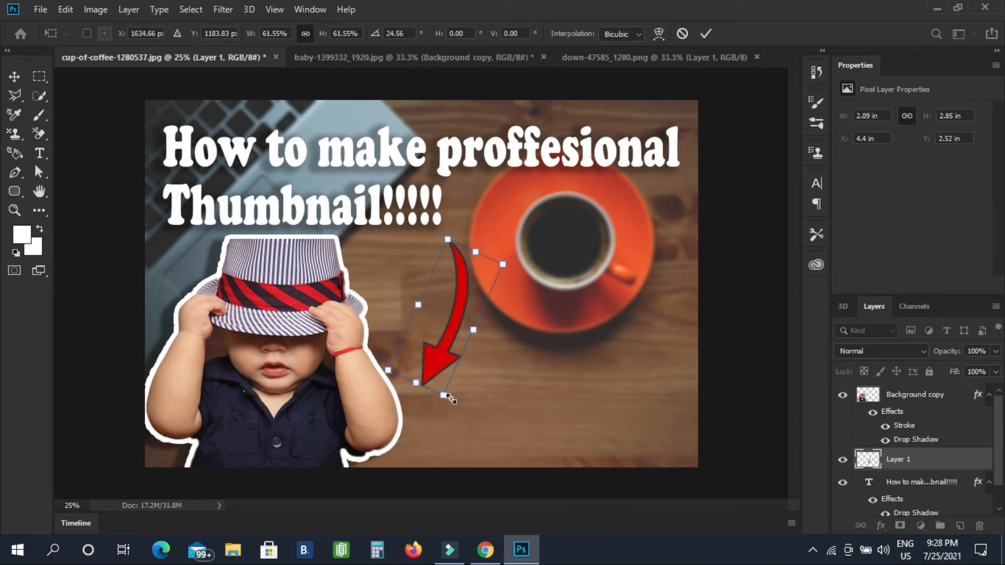
{"action": "left_click_drag", "start_coordinate": [443, 396], "coordinate": [447, 399]}
{"action": "left_click_drag", "start_coordinate": [446, 318], "coordinate": [447, 313]}
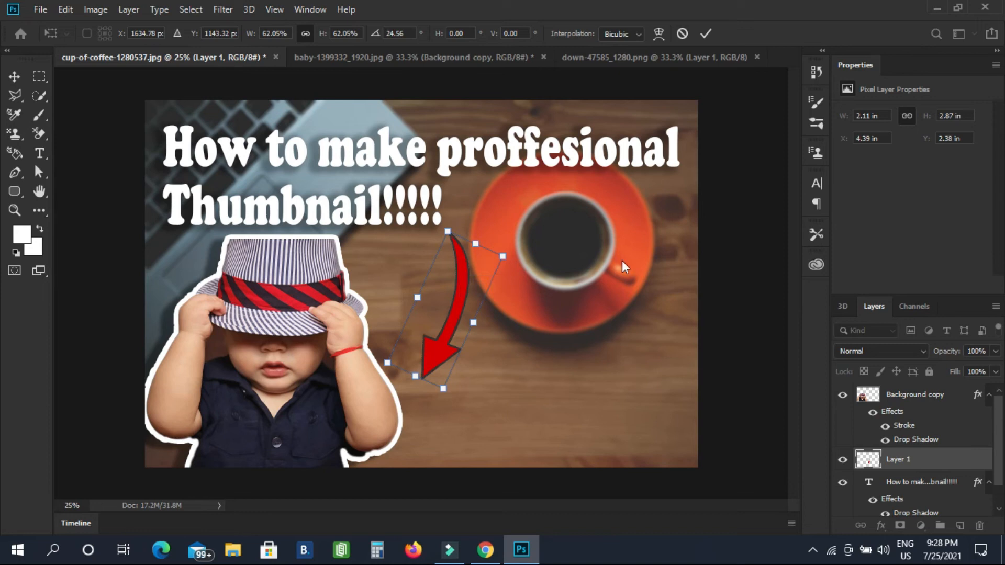
{"action": "left_click", "coordinate": [704, 33]}
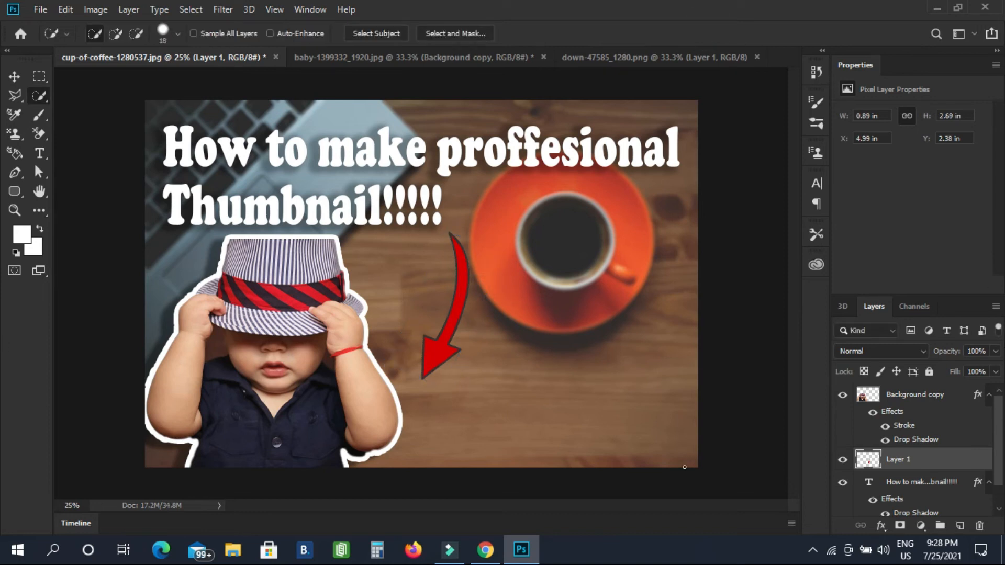
Enlarge the red arrow to about 109.7% and move it up beside the title's end, to X 4.89 in and Y 1.79 in
{"action": "key", "text": "ctrl+t"}
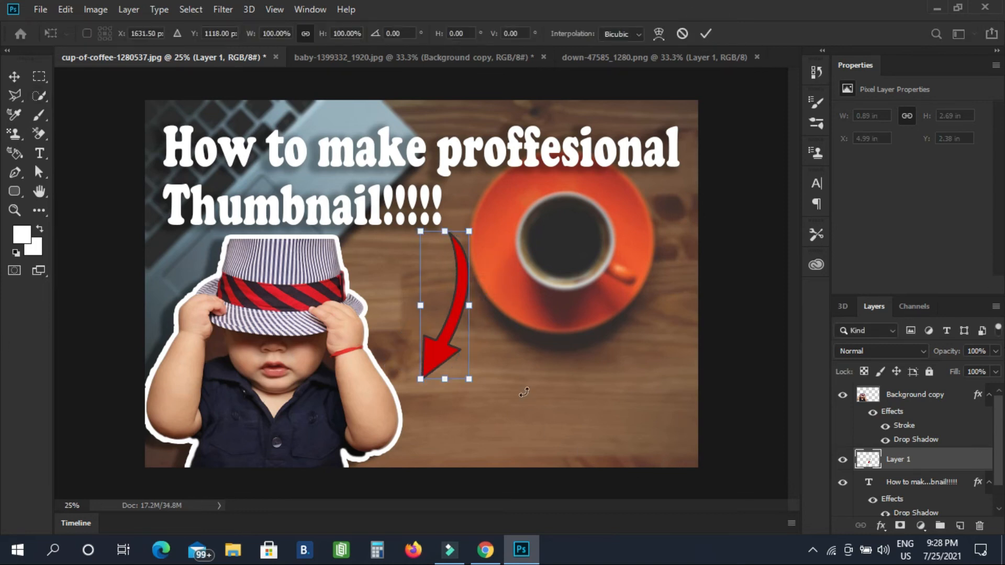
{"action": "left_click_drag", "start_coordinate": [471, 375], "coordinate": [496, 390]}
{"action": "left_click_drag", "start_coordinate": [457, 344], "coordinate": [448, 316]}
{"action": "left_click_drag", "start_coordinate": [469, 370], "coordinate": [467, 359]}
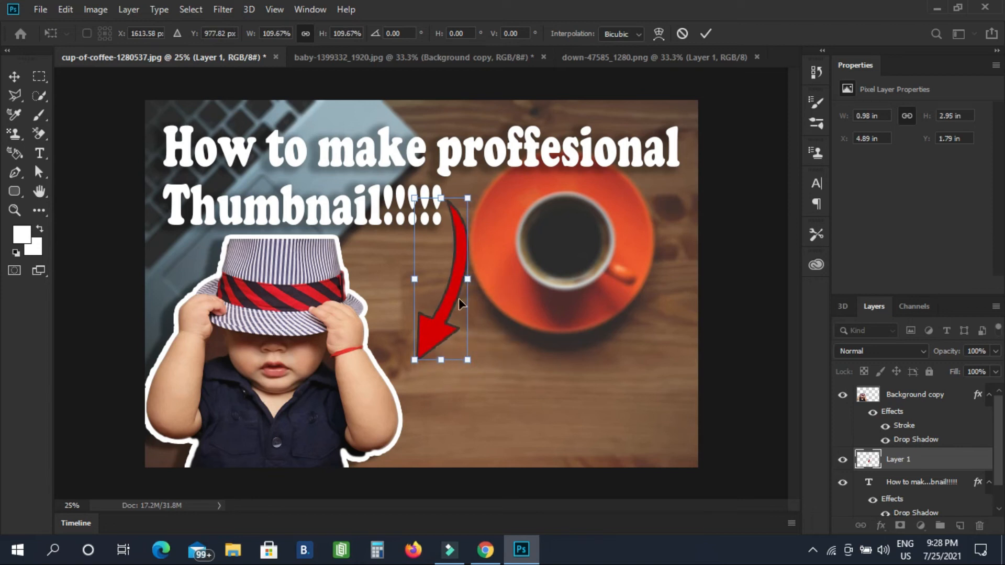
{"action": "left_click", "coordinate": [706, 33]}
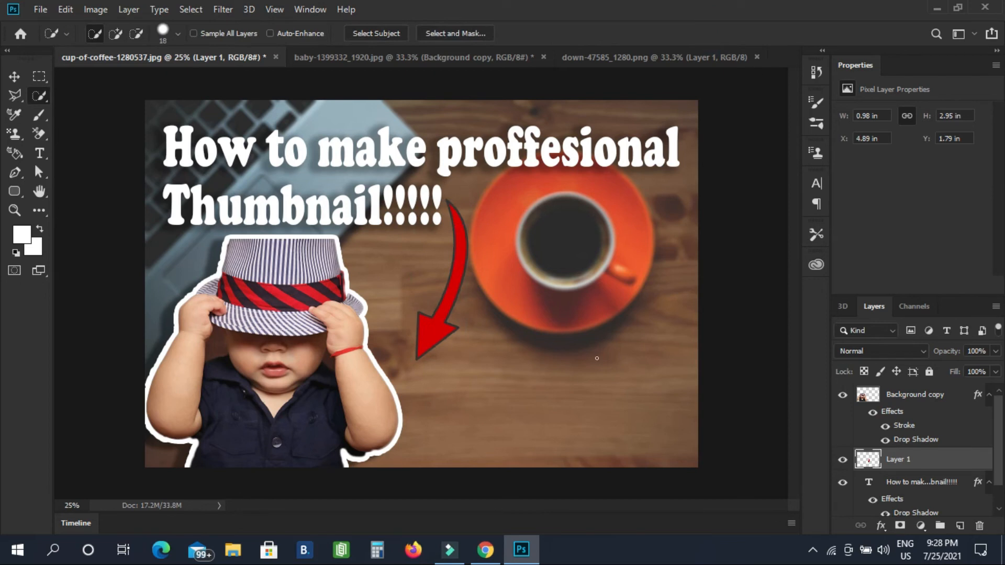
Add a white 6 px outside stroke with Normal blending at 100% opacity around the red arrow
{"action": "left_click", "coordinate": [881, 525]}
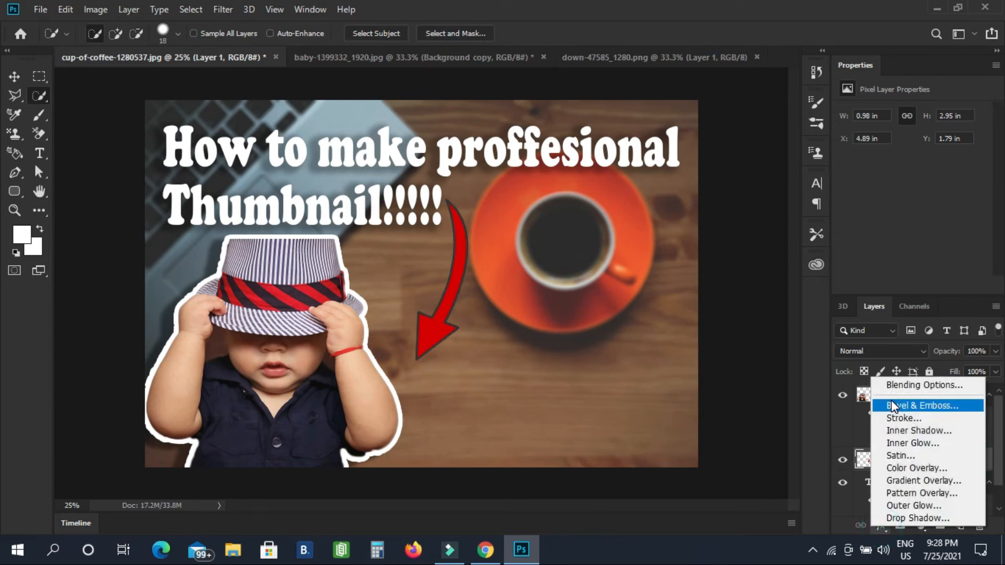
{"action": "left_click", "coordinate": [896, 418]}
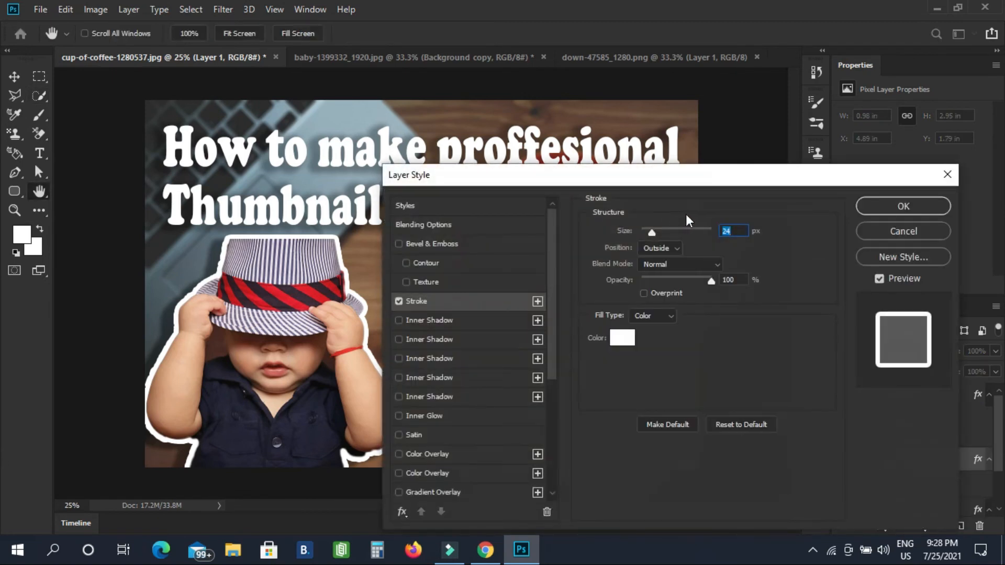
{"action": "left_click_drag", "start_coordinate": [717, 186], "coordinate": [910, 357]}
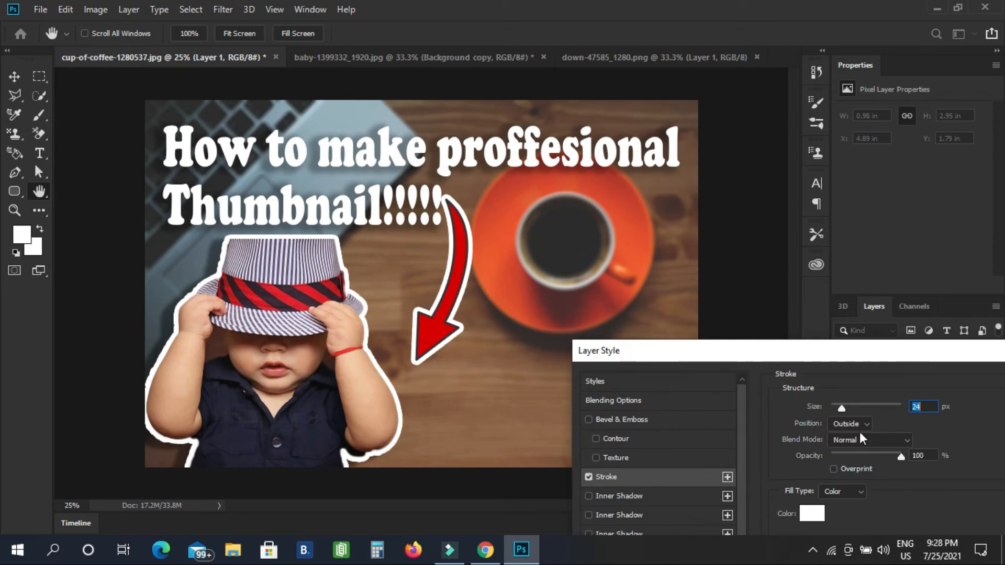
{"action": "left_click_drag", "start_coordinate": [843, 410], "coordinate": [837, 410]}
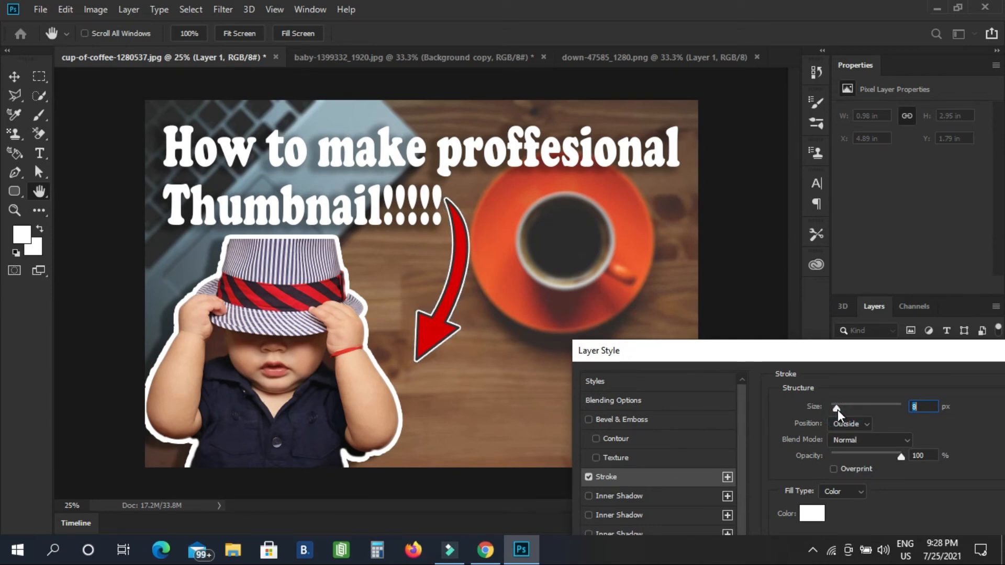
{"action": "left_click_drag", "start_coordinate": [837, 410], "coordinate": [835, 409]}
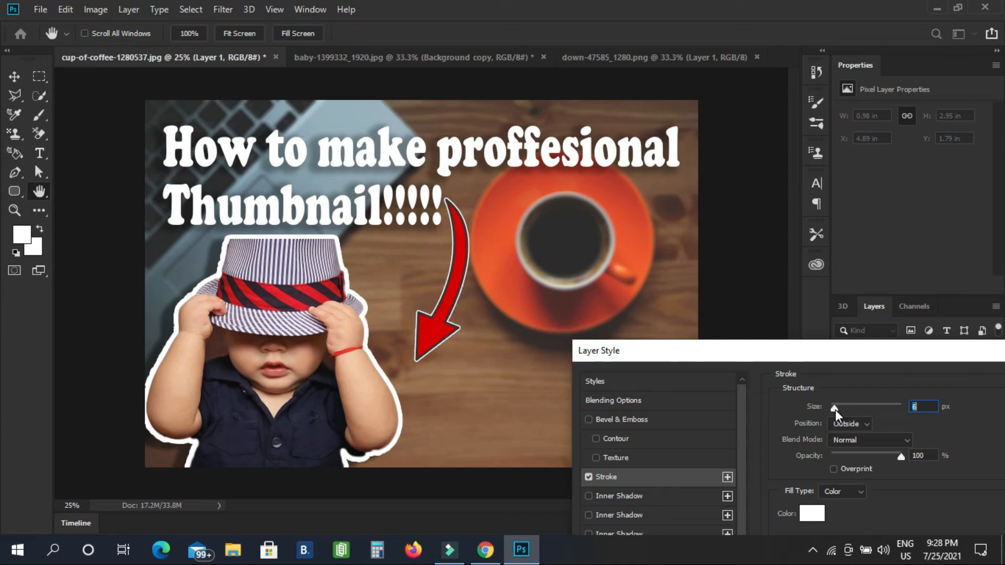
{"action": "left_click_drag", "start_coordinate": [871, 356], "coordinate": [600, 338]}
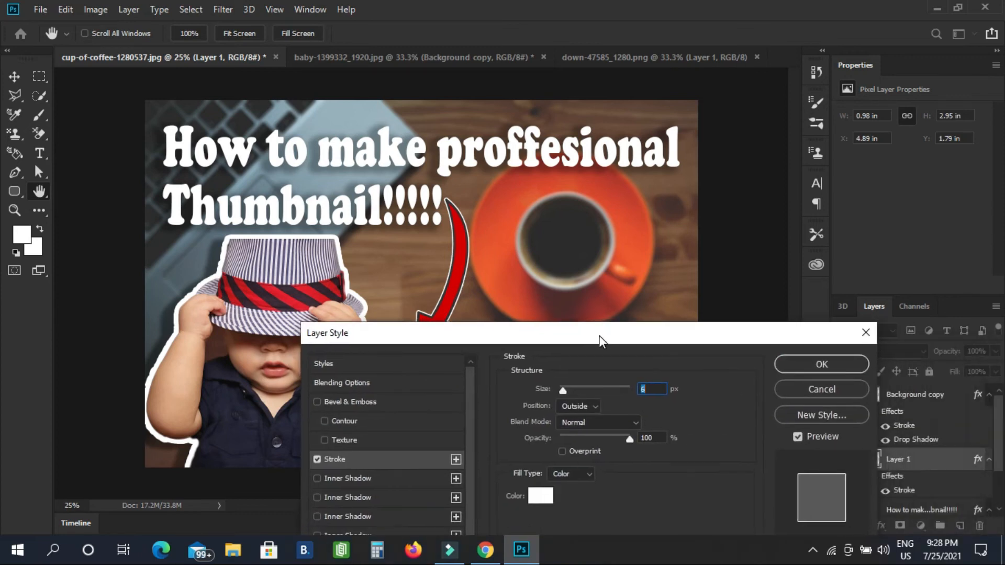
{"action": "left_click", "coordinate": [830, 363]}
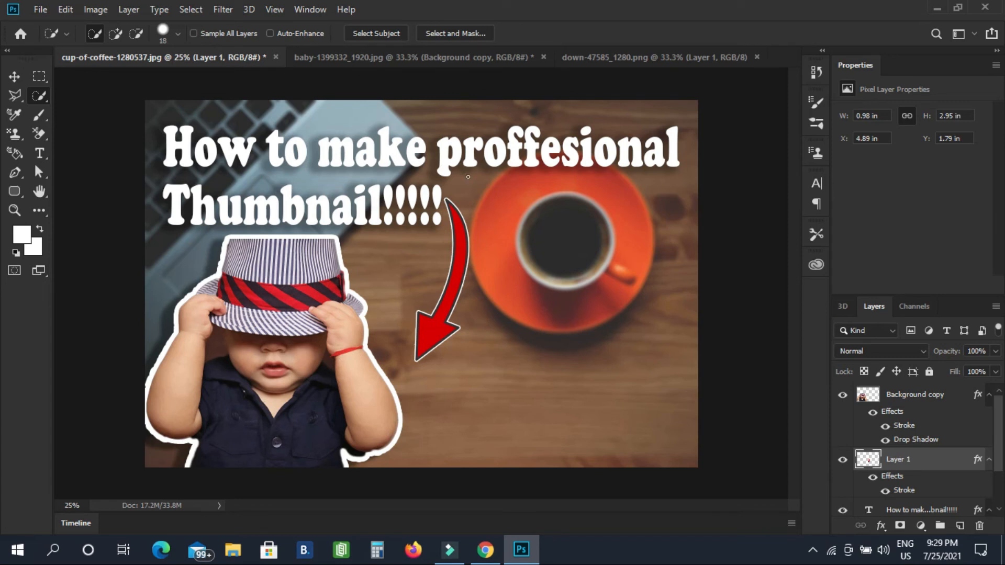
{"action": "left_click", "coordinate": [41, 9]}
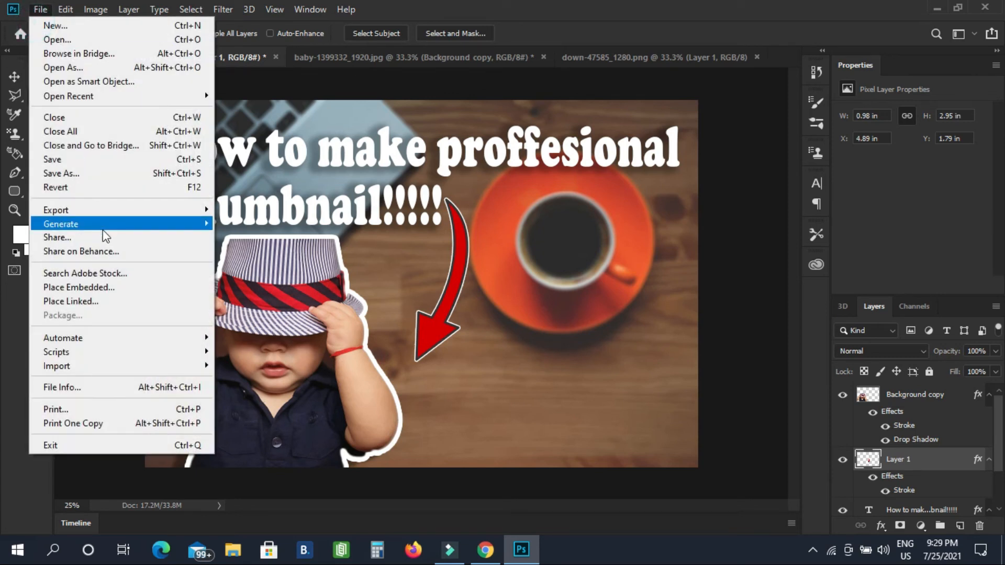
{"action": "mouse_move", "coordinate": [123, 210]}
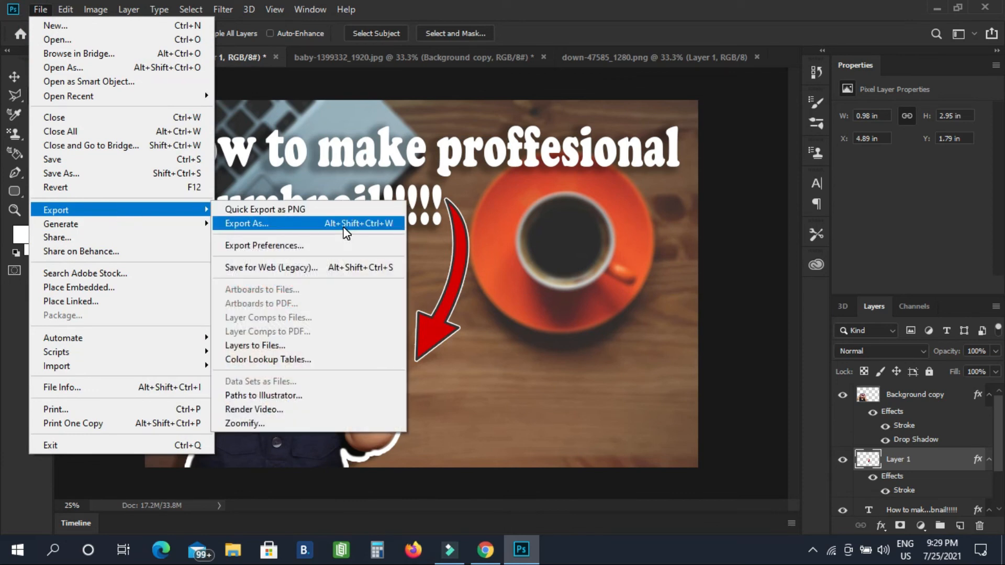
{"action": "left_click", "coordinate": [315, 222]}
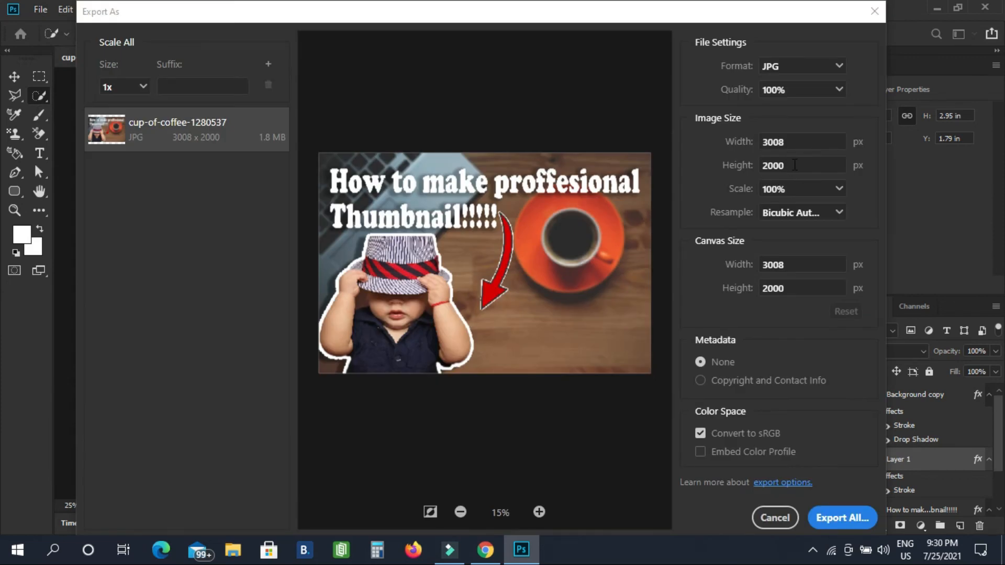
{"action": "left_click", "coordinate": [775, 517]}
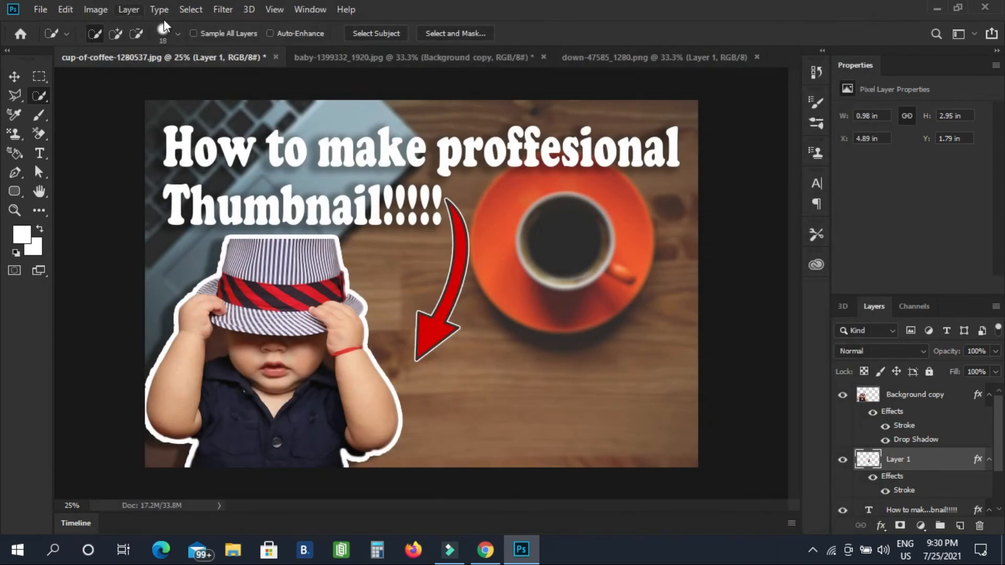
{"action": "left_click", "coordinate": [90, 9]}
{"action": "left_click", "coordinate": [115, 119]}
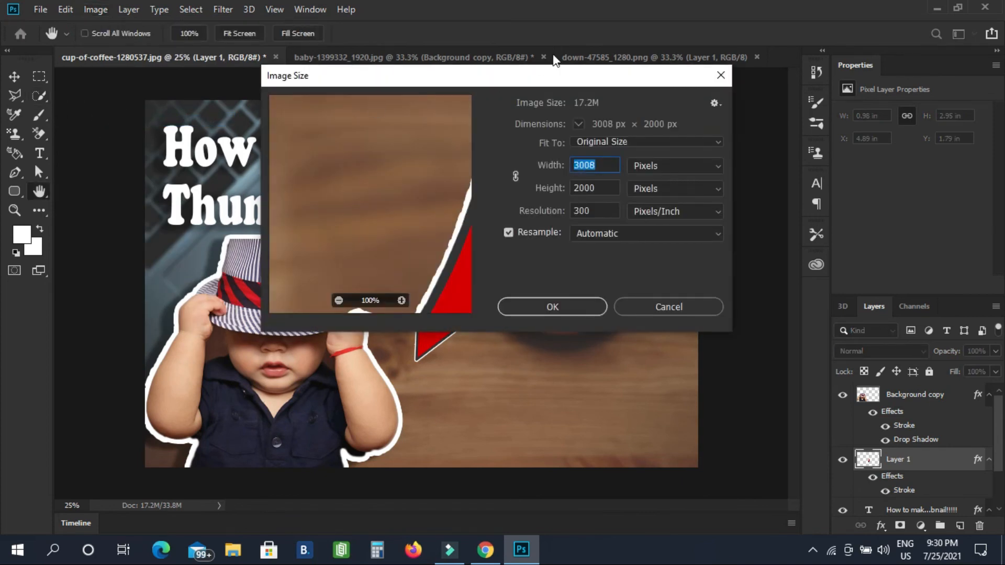
{"action": "left_click", "coordinate": [721, 76]}
{"action": "key", "text": "w"}
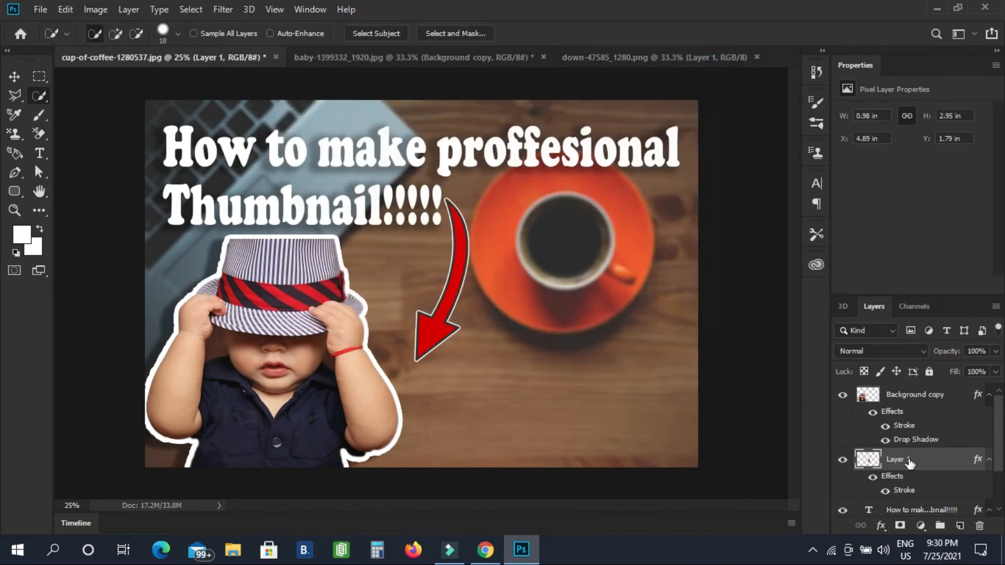
Select the Background layer and resize the image to 1280 × 720 pixels without constraining its proportions
{"action": "scroll", "coordinate": [898, 495], "scroll_direction": "down", "scroll_amount": 1}
{"action": "left_click", "coordinate": [905, 505]}
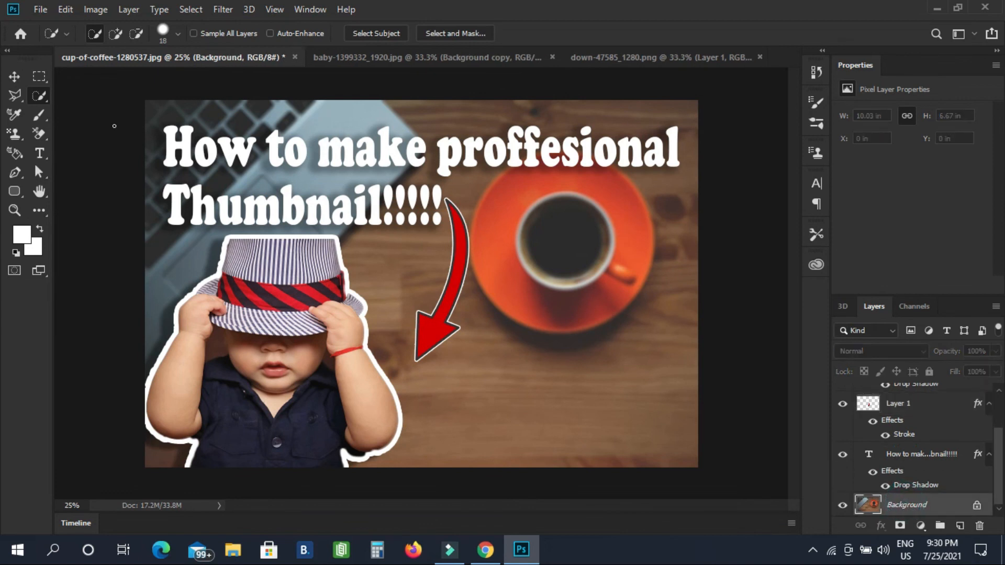
{"action": "left_click", "coordinate": [90, 11]}
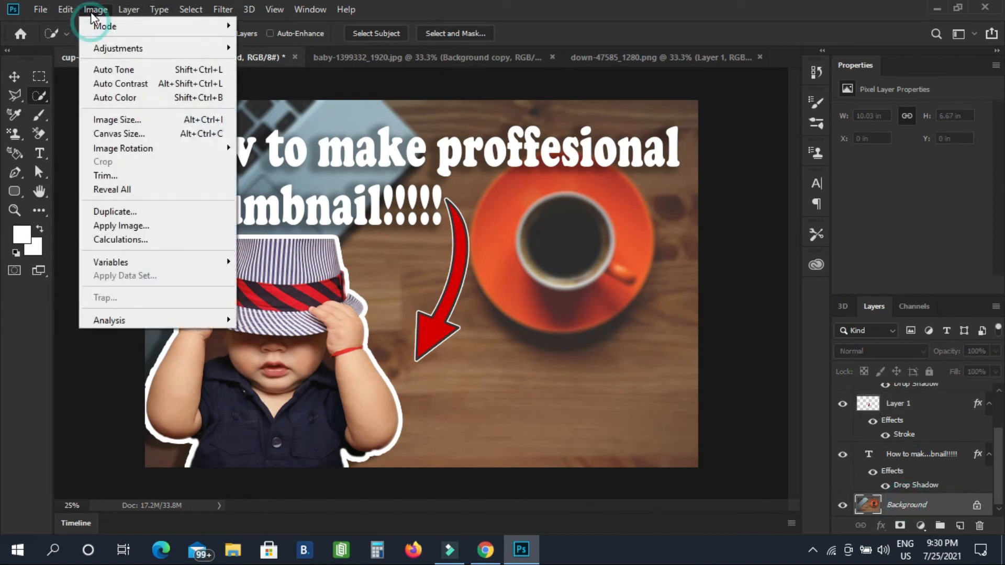
{"action": "left_click", "coordinate": [115, 122]}
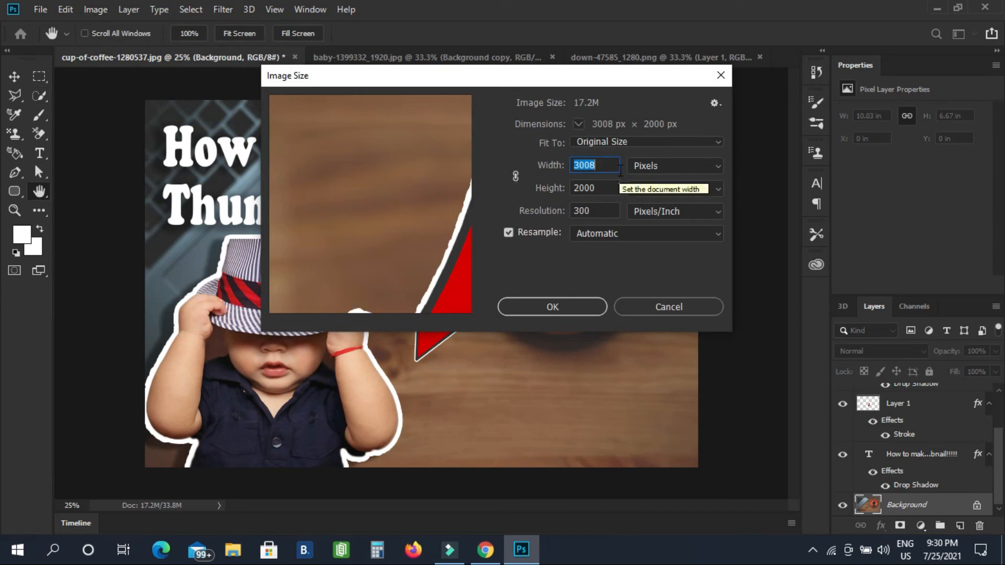
{"action": "left_click", "coordinate": [513, 179]}
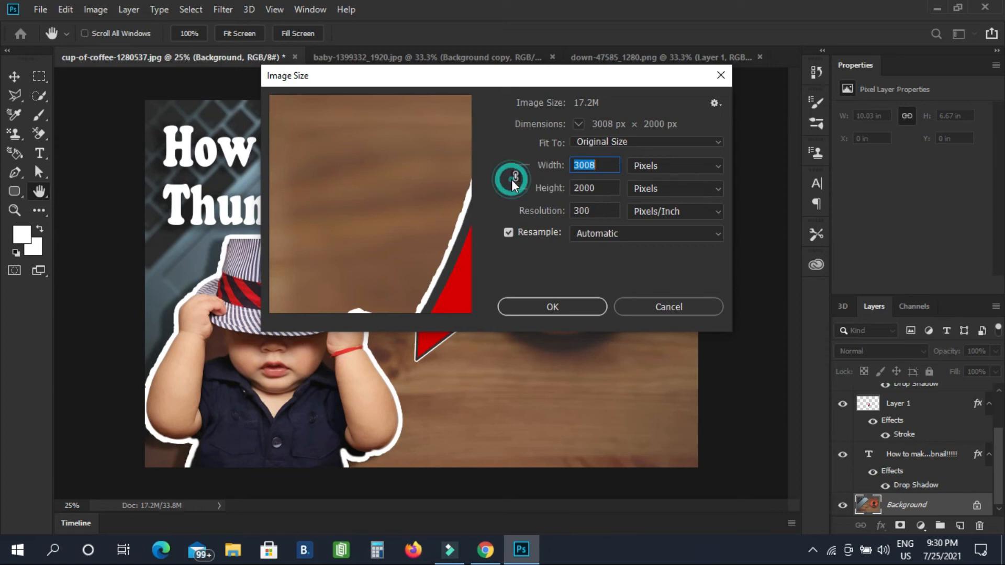
{"action": "left_click", "coordinate": [513, 178]}
{"action": "type", "text": "12"}
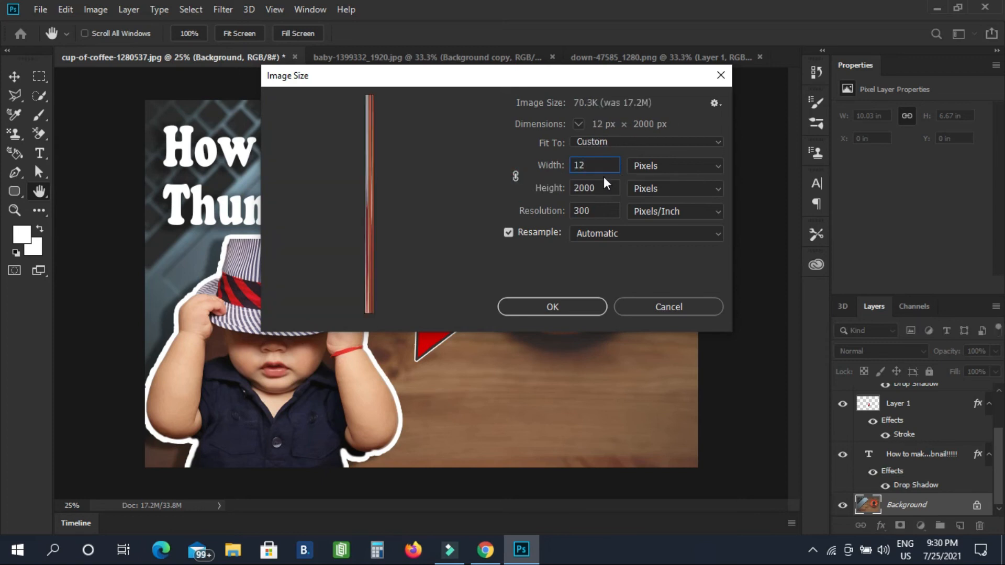
{"action": "type", "text": "80"}
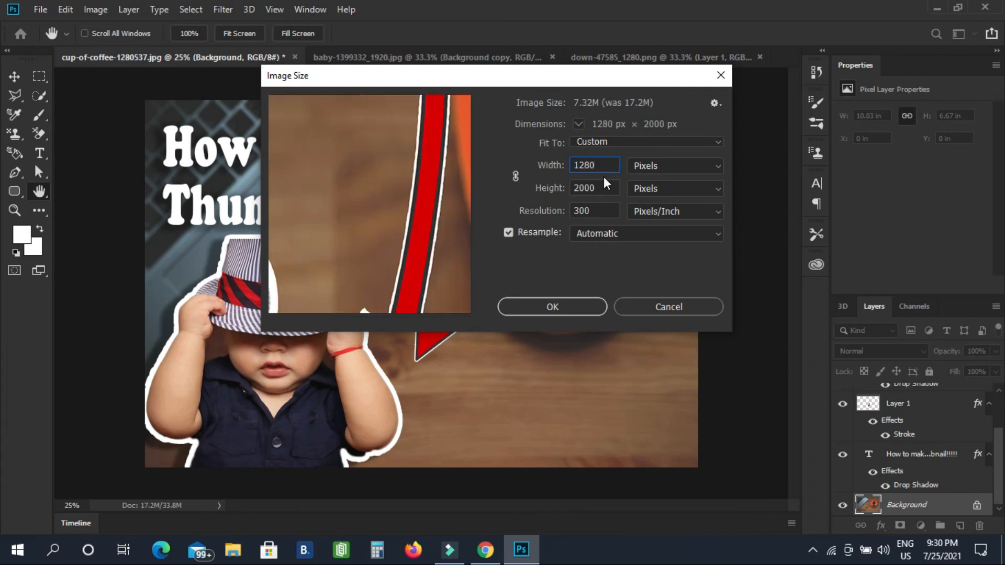
{"action": "key", "text": "Tab"}
{"action": "type", "text": "720"}
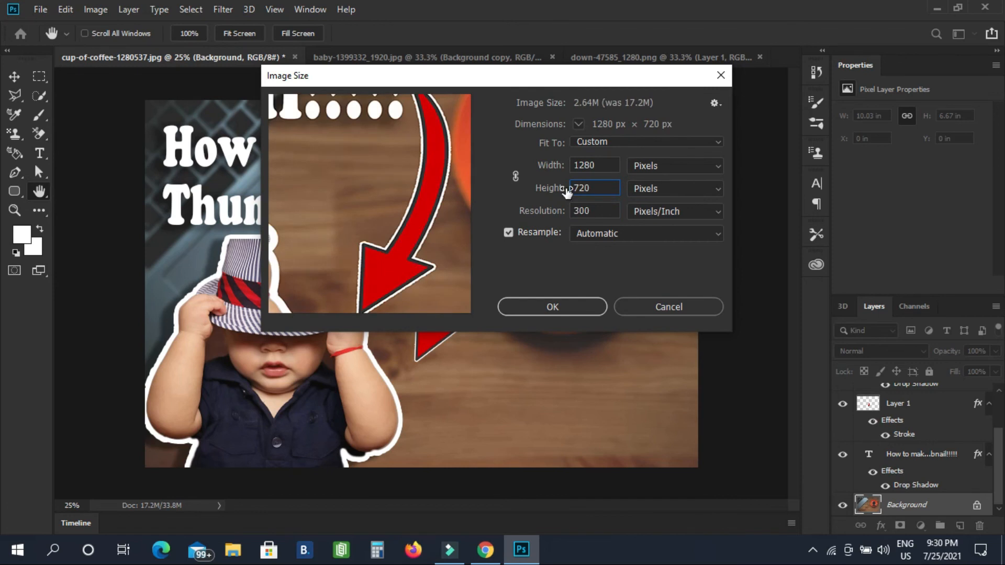
{"action": "left_click", "coordinate": [569, 305]}
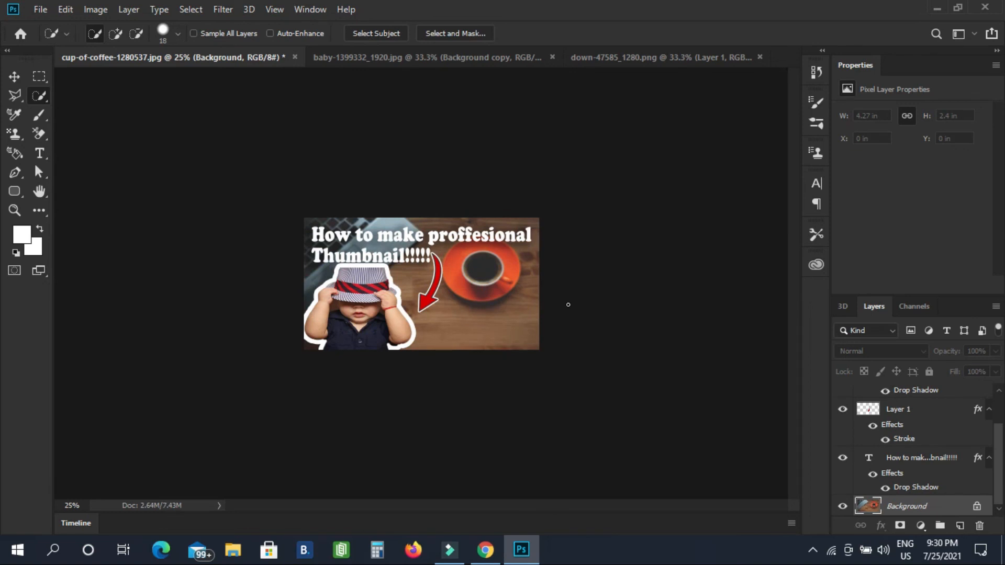
{"action": "key", "text": "ctrl+plus"}
{"action": "key", "text": "ctrl+plus"}
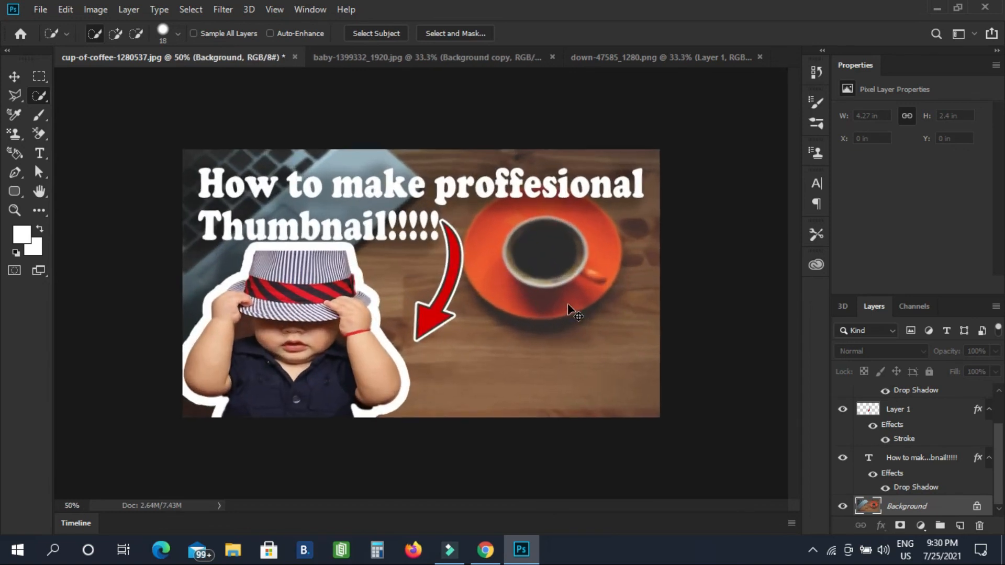
Undo the last image resize and start exporting the thumbnail as a JPG at 100% quality and 100% scale, converted to sRGB
{"action": "key", "text": "ctrl+plus"}
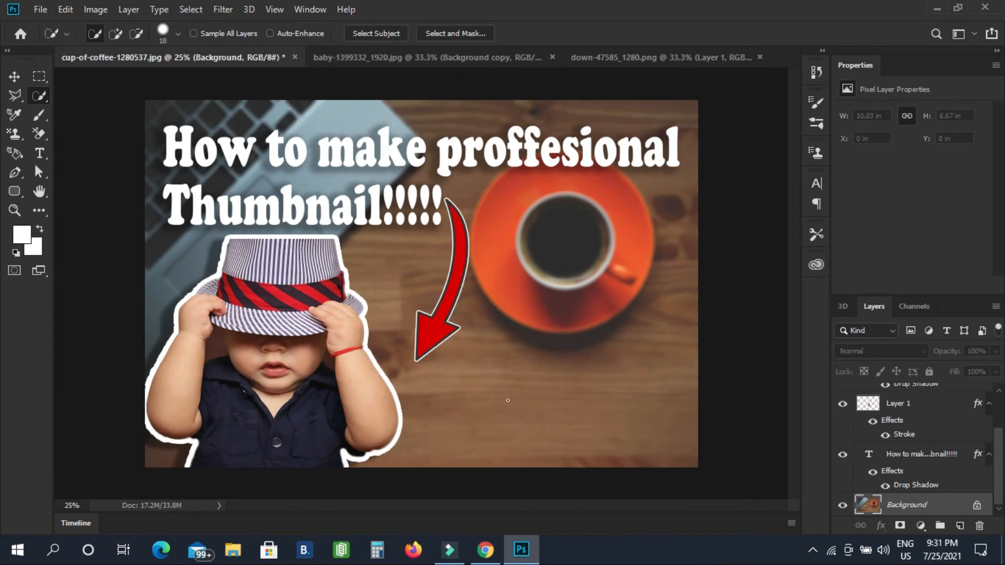
{"action": "left_click", "coordinate": [43, 10]}
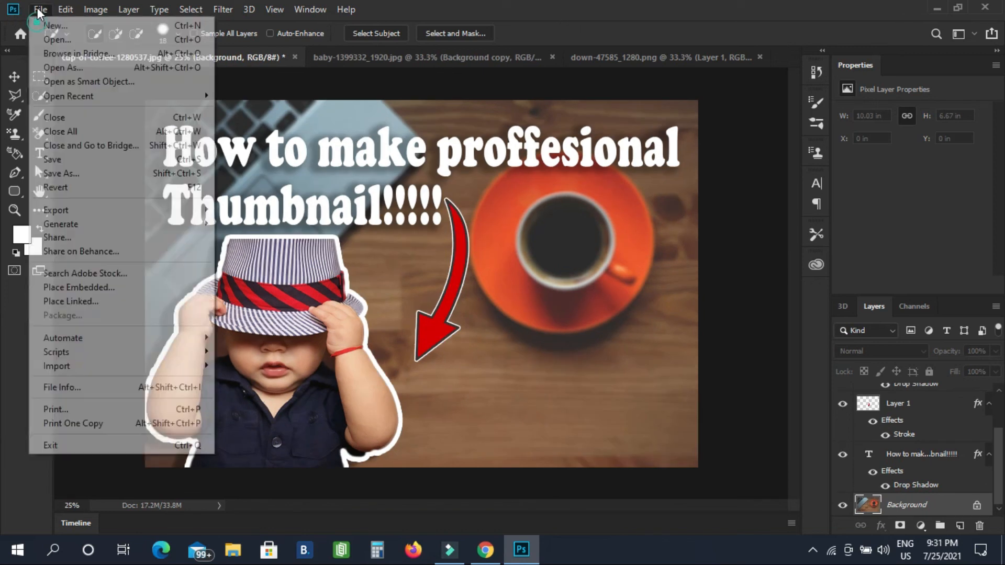
{"action": "mouse_move", "coordinate": [86, 213]}
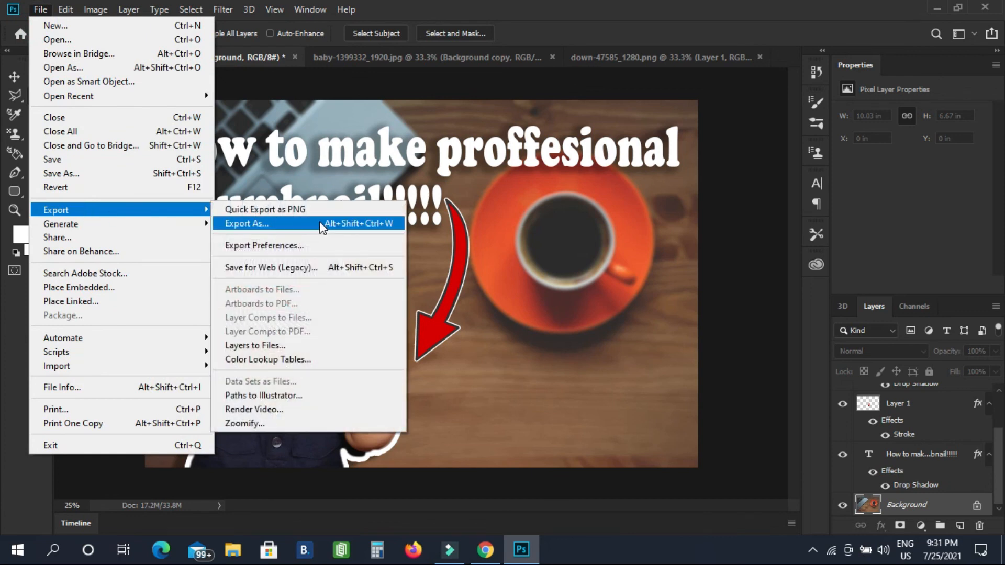
{"action": "left_click", "coordinate": [321, 224]}
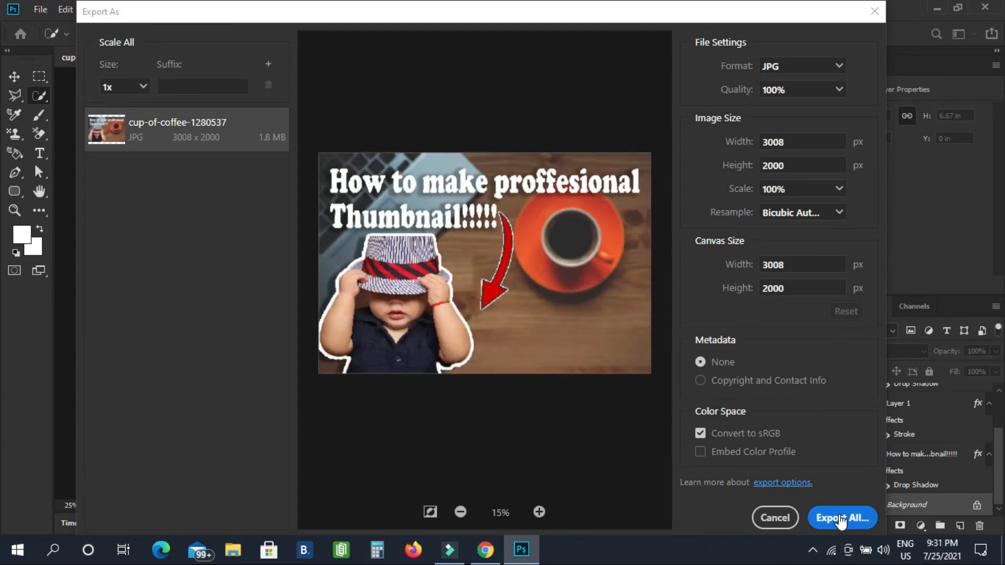
{"action": "left_click", "coordinate": [839, 518]}
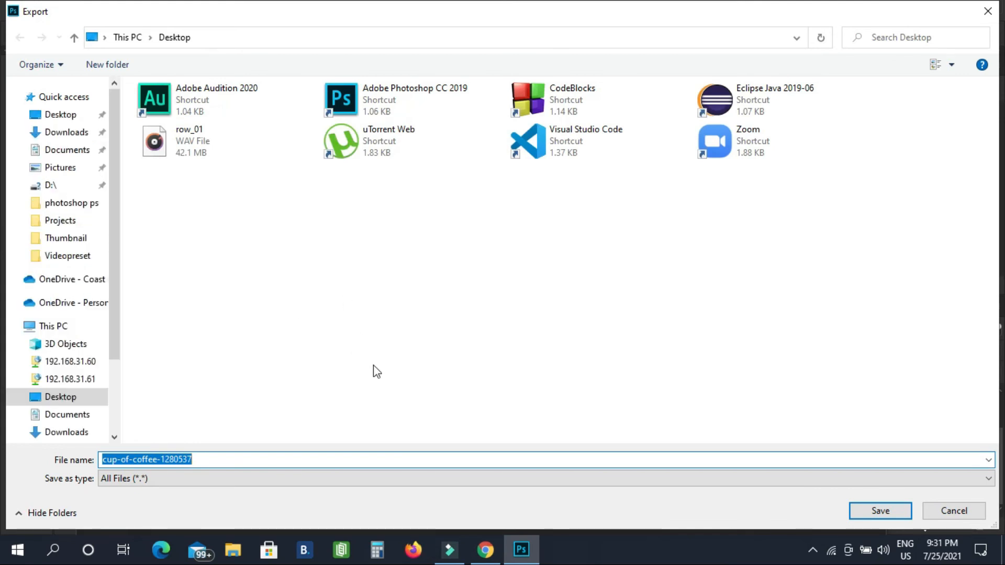
Name the exported file thumbnail and save it to the Desktop
{"action": "left_click_drag", "start_coordinate": [222, 460], "coordinate": [117, 459]}
{"action": "key", "text": "BackSpace"}
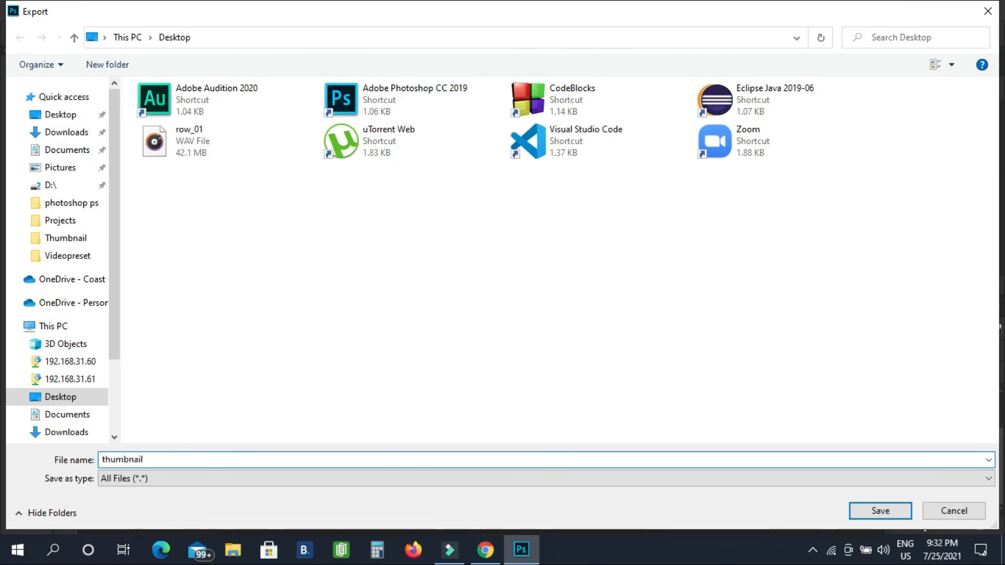
{"action": "key", "text": "Return"}
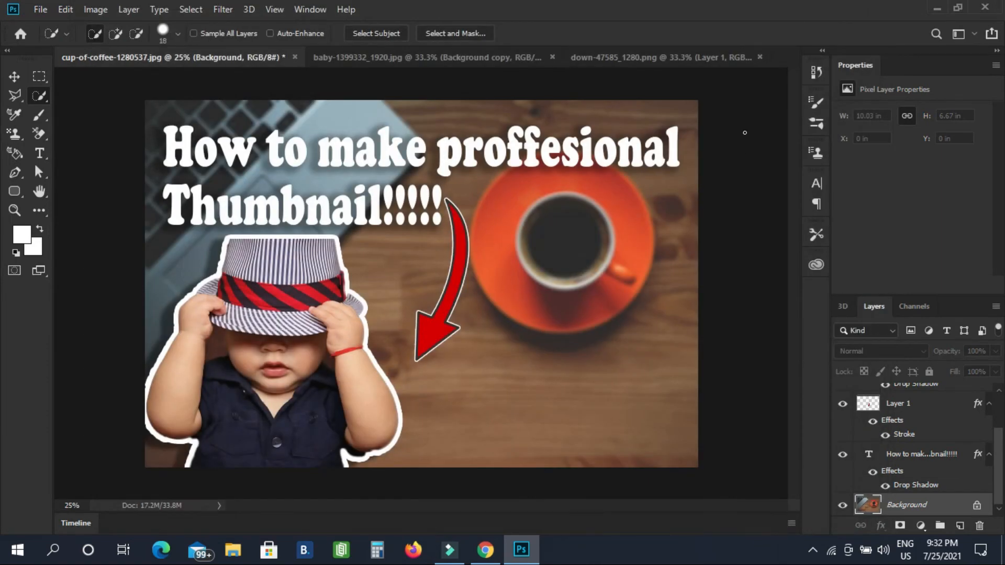
Quit the program without saving the changes to the open documents
{"action": "left_click", "coordinate": [984, 8]}
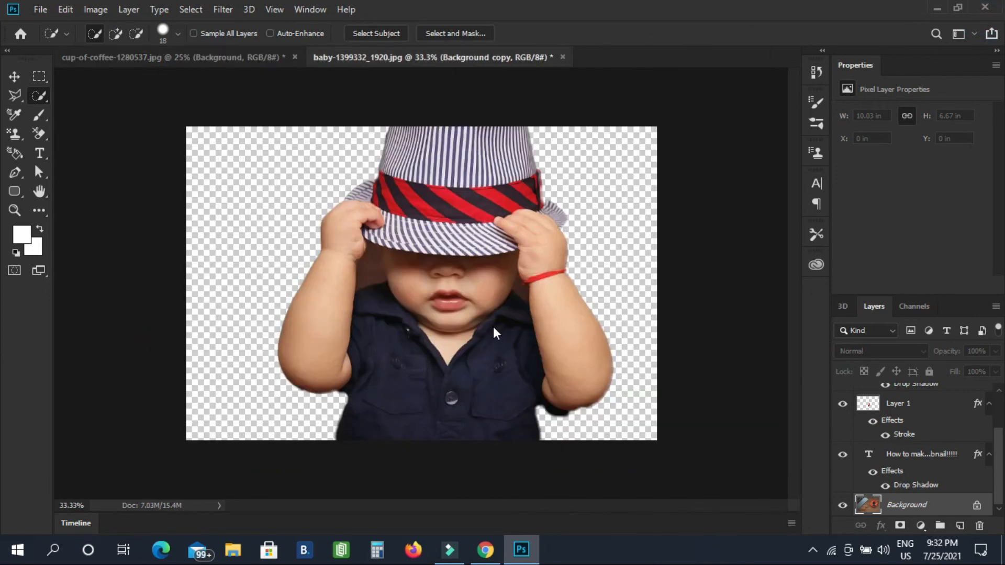
{"action": "left_click", "coordinate": [504, 214]}
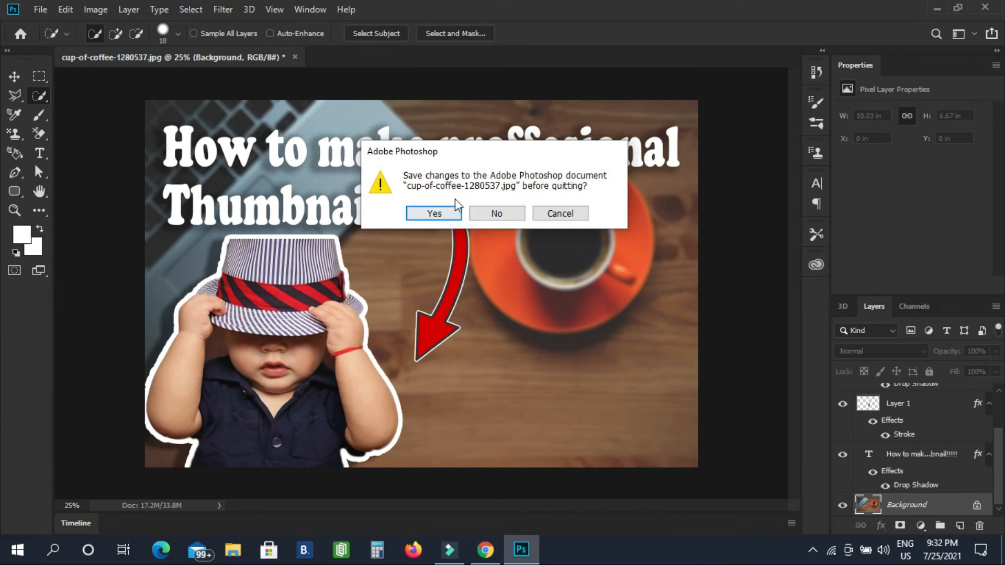
{"action": "left_click", "coordinate": [496, 218]}
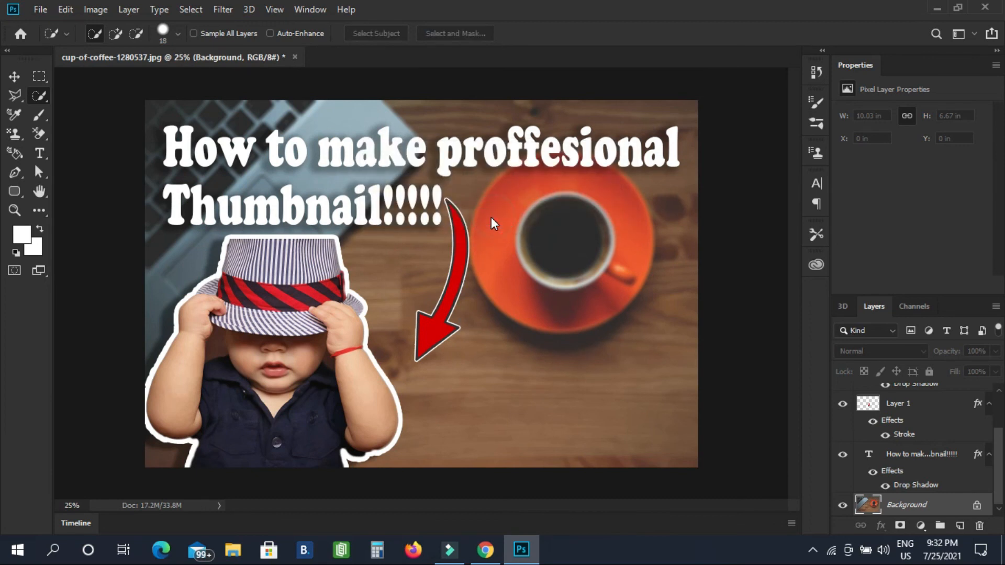